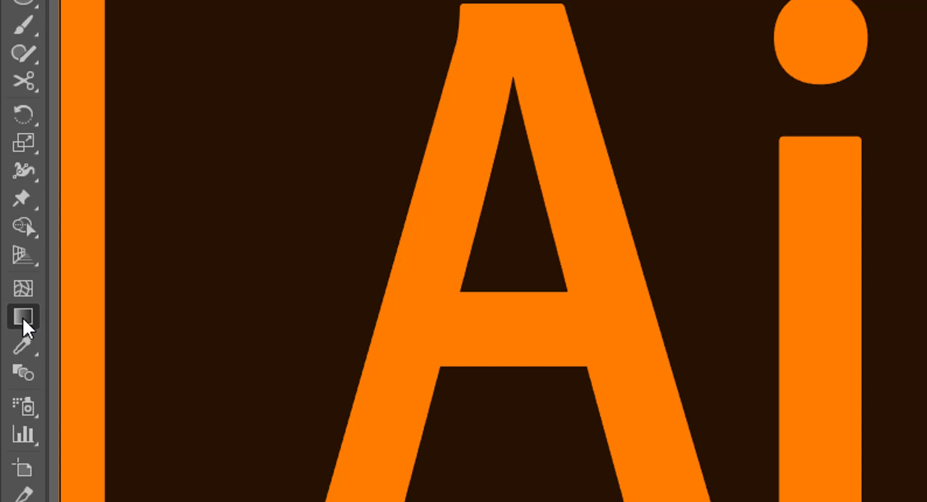
Draw a black circle about 454 px in diameter with the Ellipse tool below the "THE GRADIENT TOOL" title
left_click(22, 317)
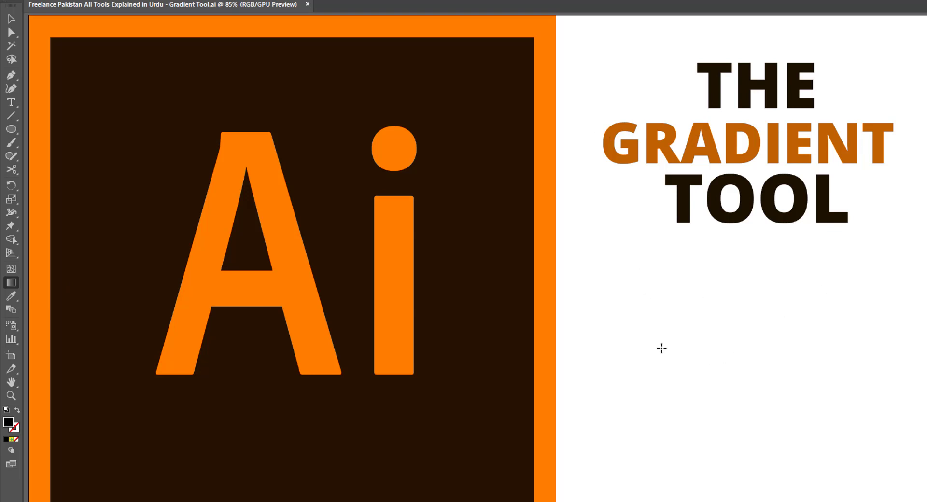
left_click_drag(11, 129, 46, 158)
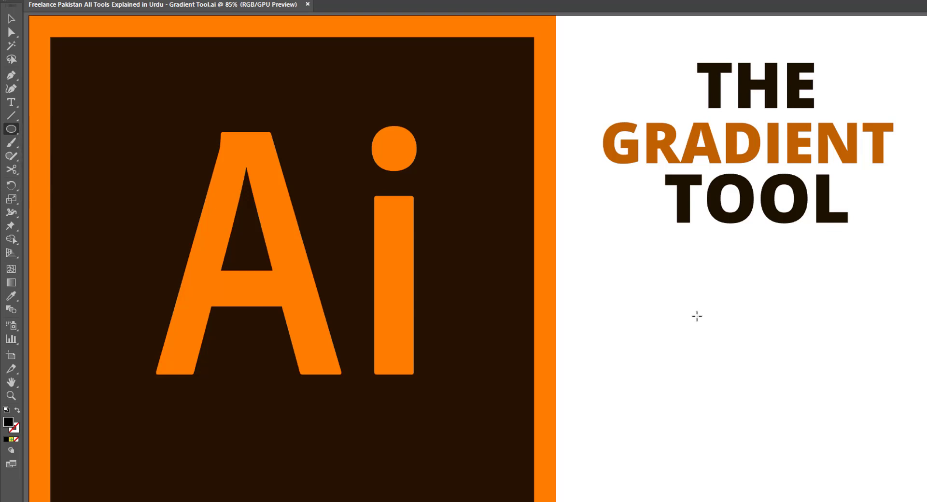
left_click_drag(674, 281, 858, 497)
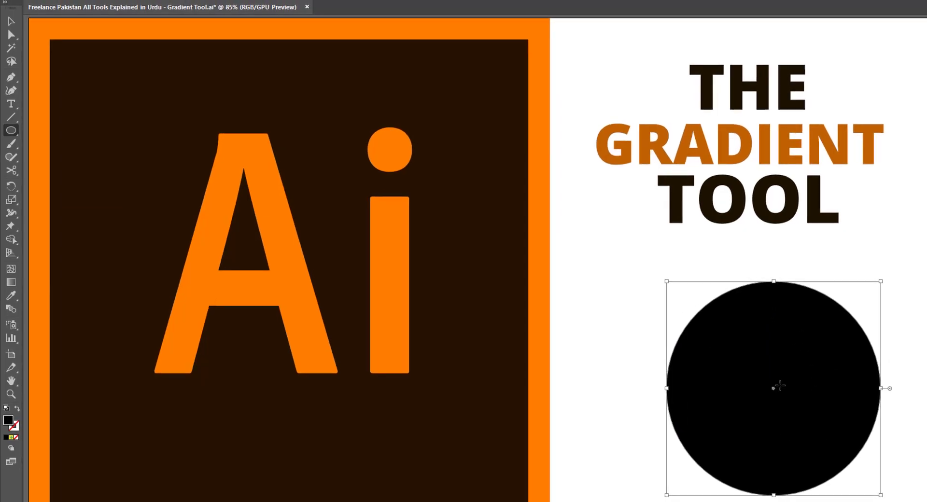
Try several solid swatches as the circle's fill, from yellow through magenta, red and dark reddish brown to medium brown
left_click(54, 11)
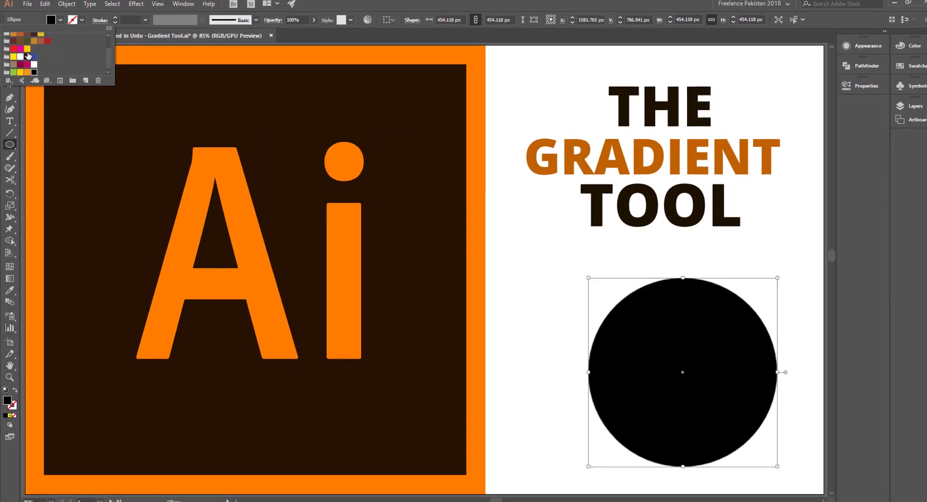
left_click(26, 51)
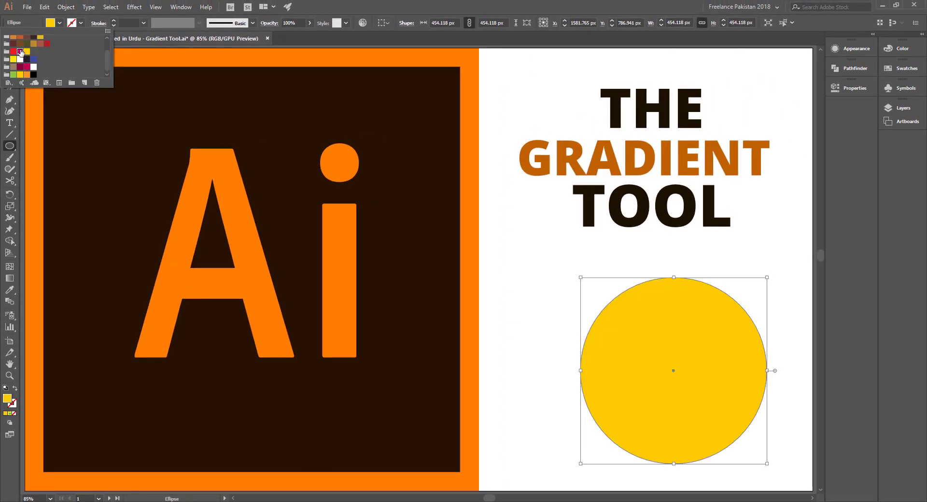
left_click(19, 51)
left_click(13, 51)
left_click(13, 45)
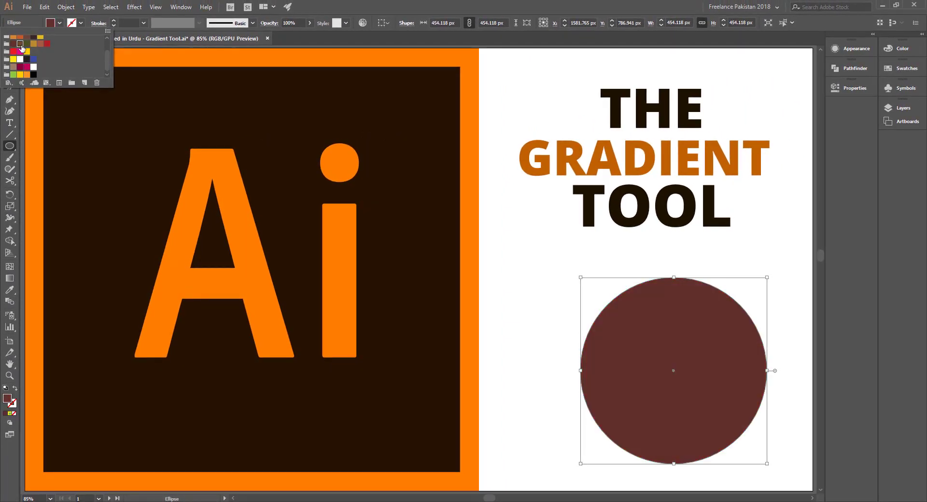
left_click(20, 43)
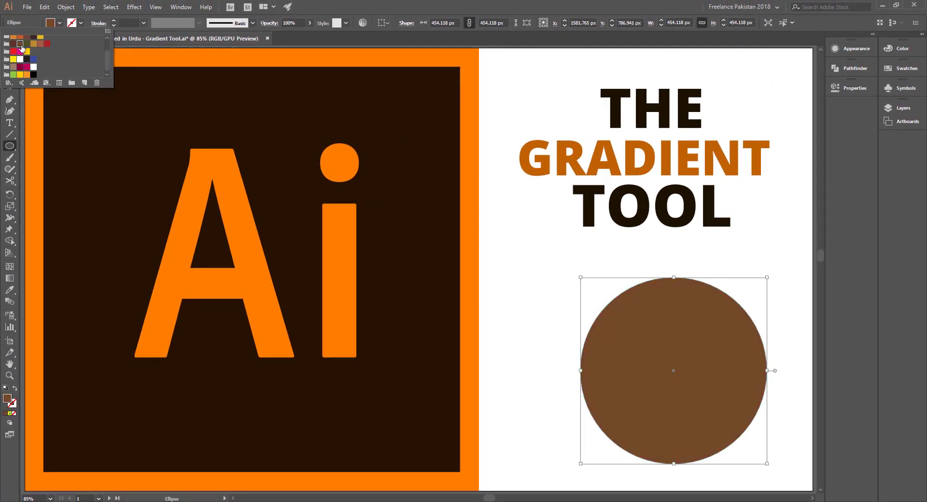
Set the circle's fill in the Color Picker to a dark brown with hue 28°, saturation 92% and brightness 36%
double_click(8, 398)
left_click_drag(602, 161, 602, 136)
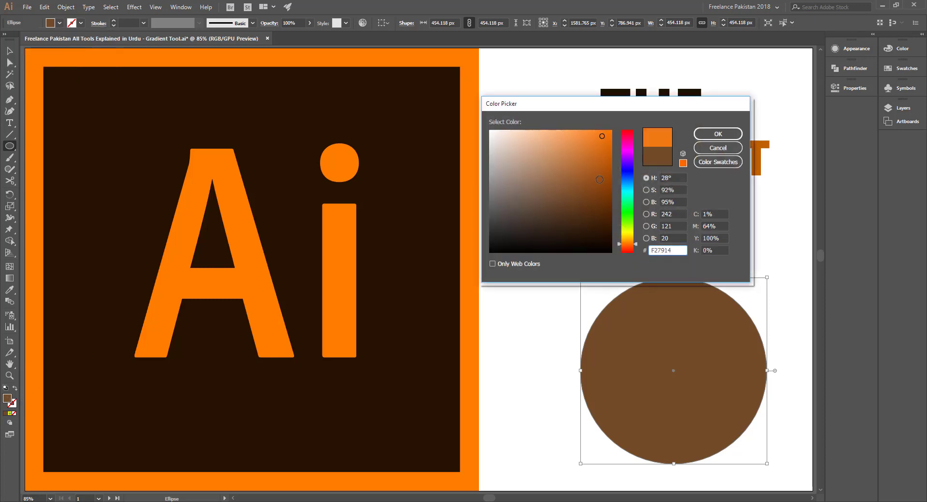
left_click_drag(600, 180, 602, 209)
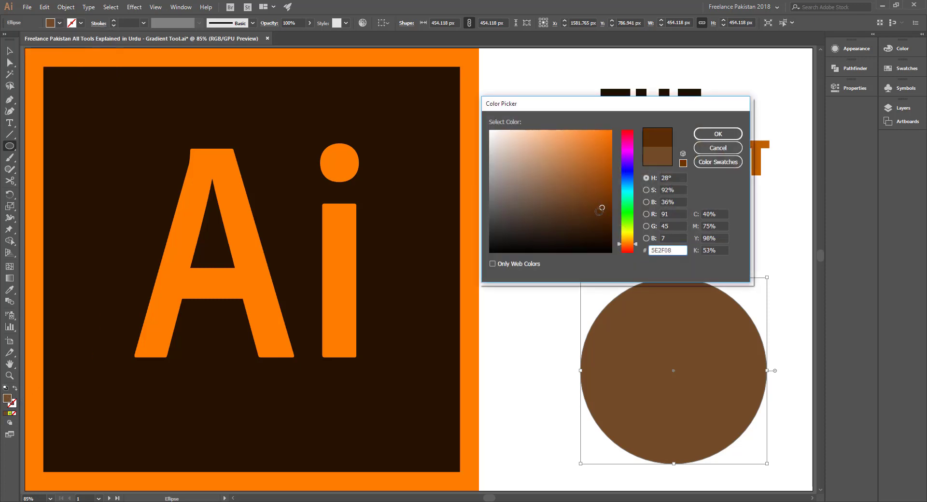
left_click(726, 135)
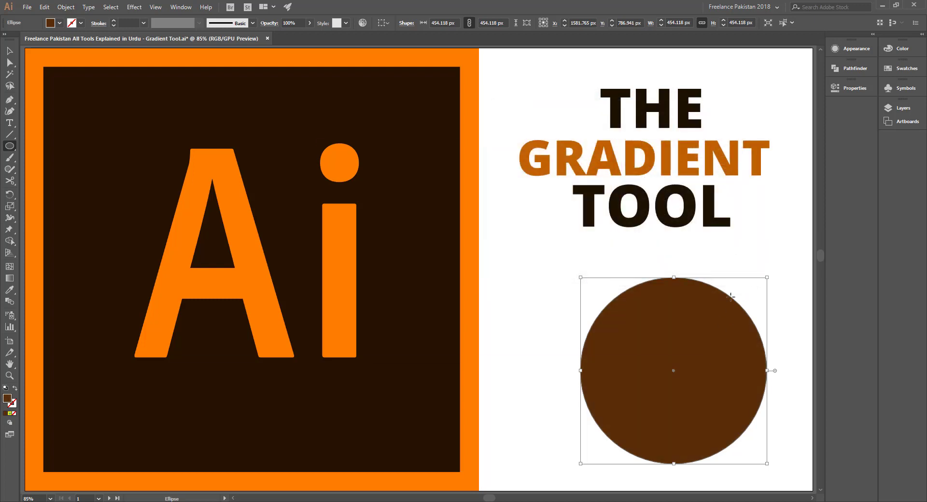
Recolour the circle from the swatch library with light yellow and then medium brown
left_click(906, 68)
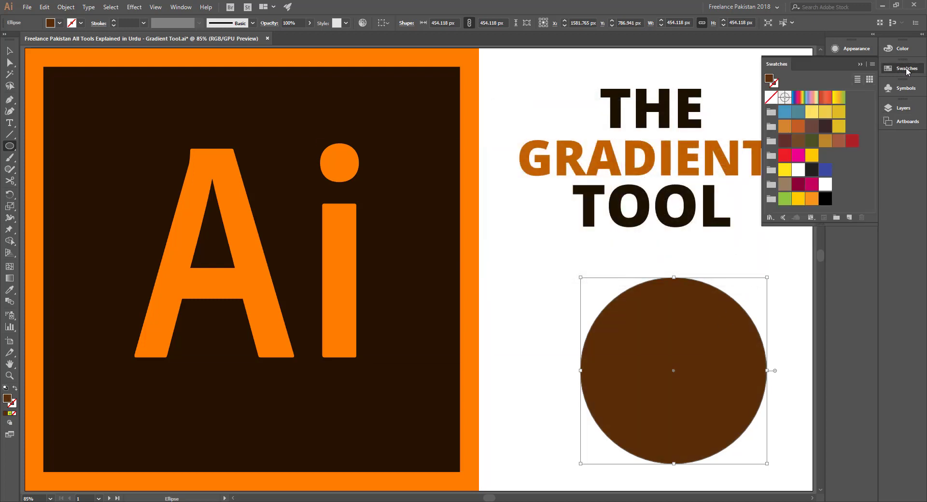
left_click(811, 118)
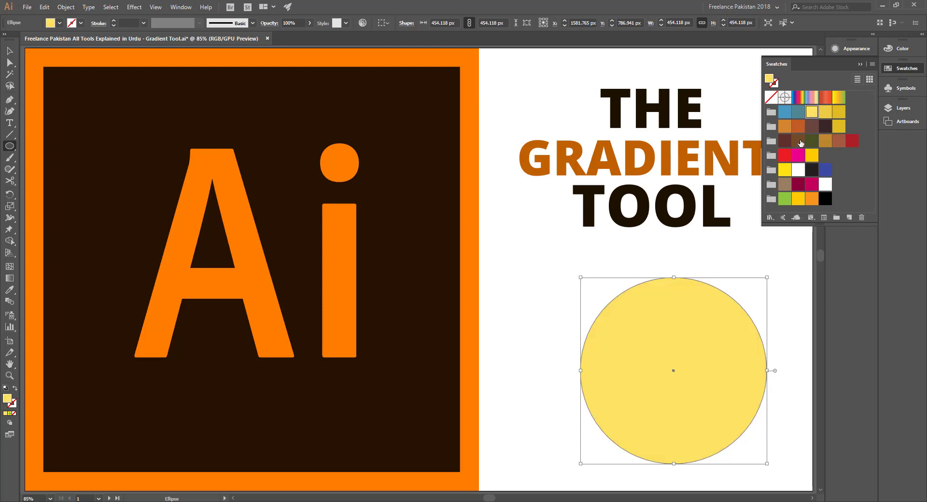
left_click(800, 143)
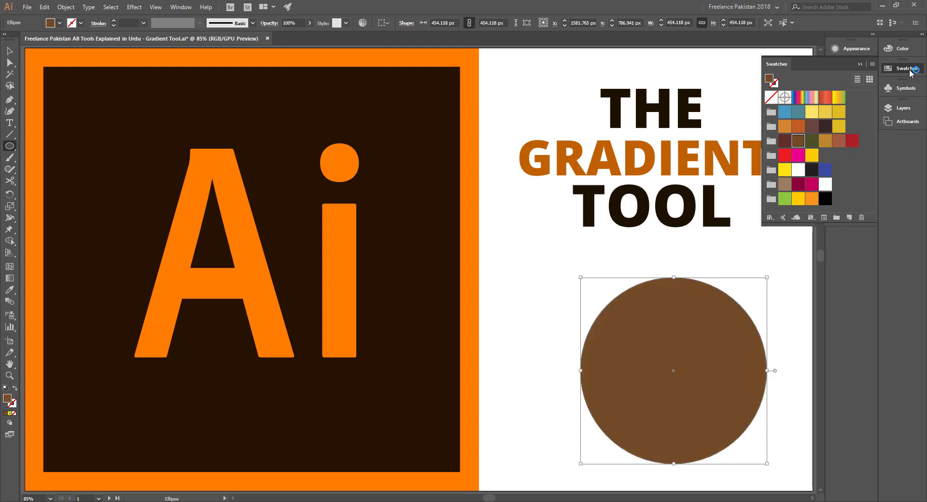
left_click(181, 7)
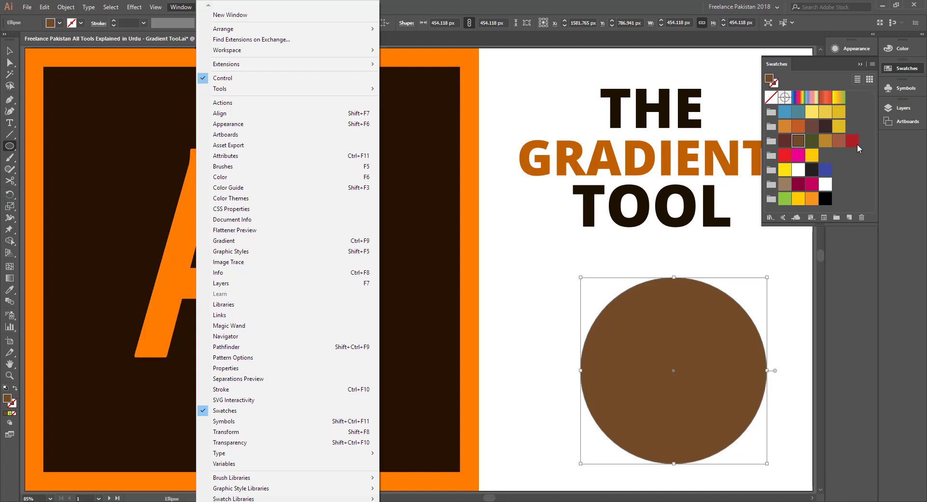
Fill the circle with the Medium Spectrum gradient, then the Spectrum gradient, and finally the solid dark maroon swatch
left_click(810, 99)
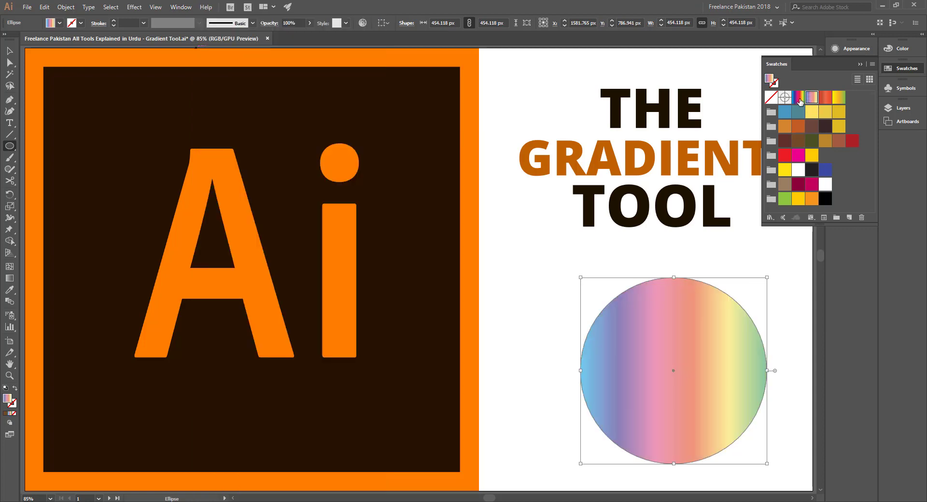
left_click(798, 98)
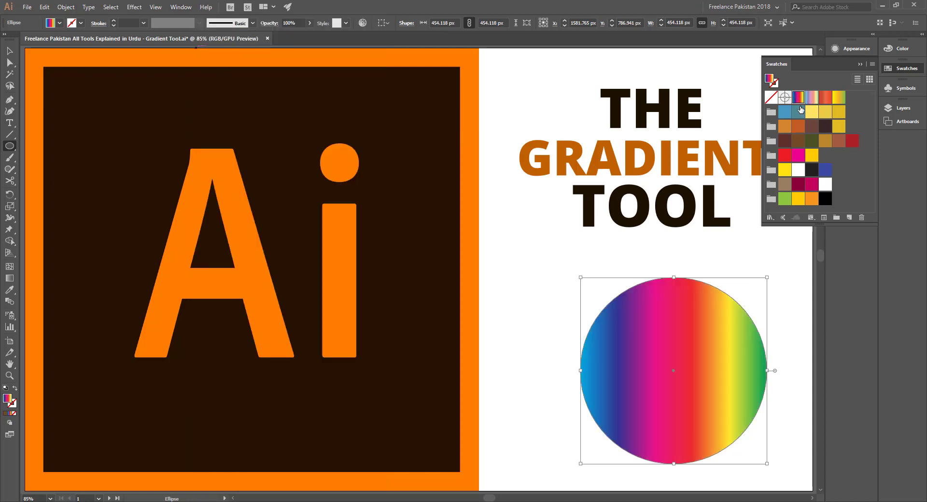
left_click(798, 185)
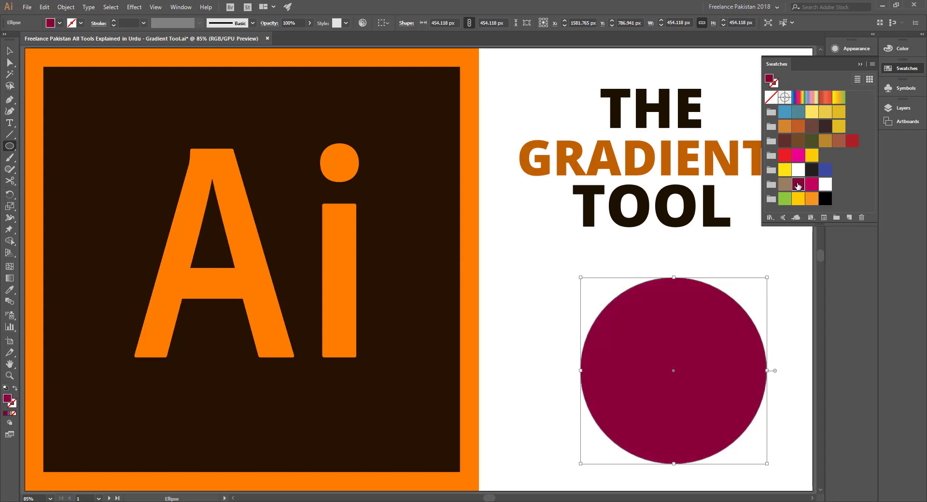
Try to draw a gradient diagonally across the solid maroon circle with the Gradient tool in several directions
key("g")
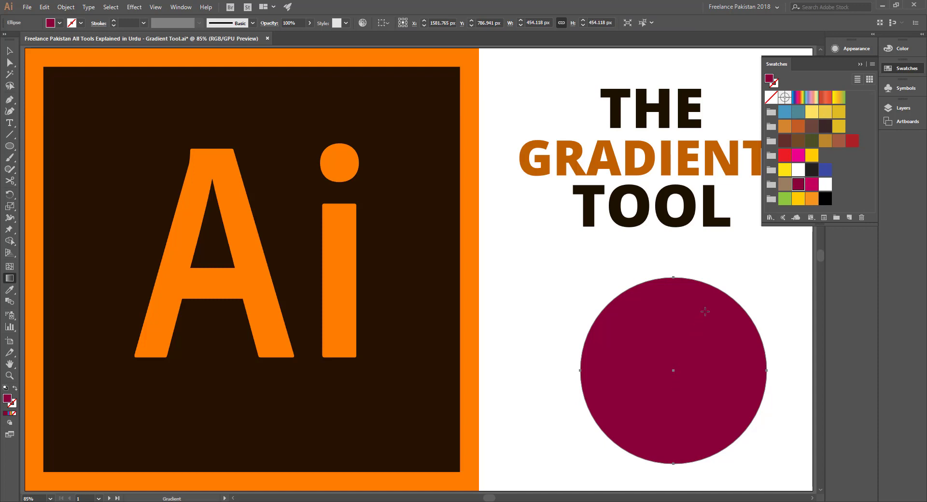
left_click_drag(705, 311, 620, 422)
left_click_drag(627, 355, 743, 418)
left_click_drag(746, 469, 661, 382)
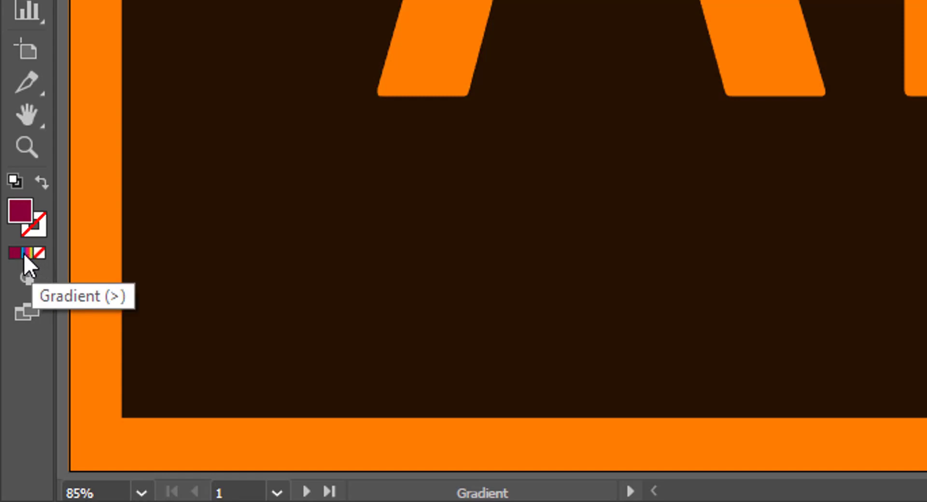
Apply the Spectrum gradient to the circle's fill and review the list of saved gradients
left_click(24, 252)
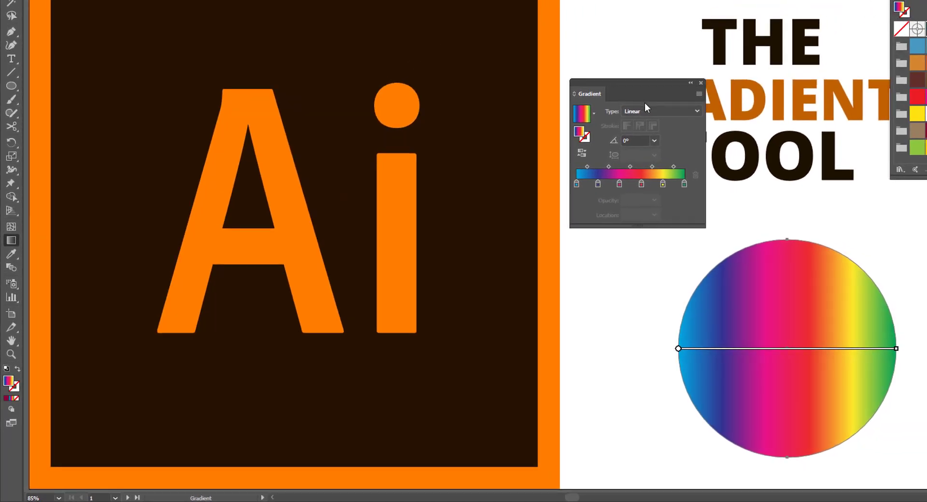
left_click_drag(644, 103, 633, 141)
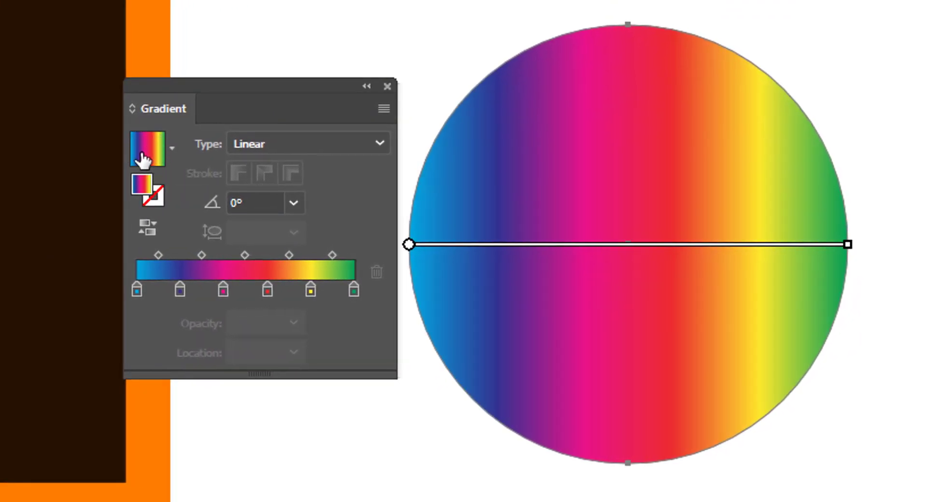
left_click(173, 146)
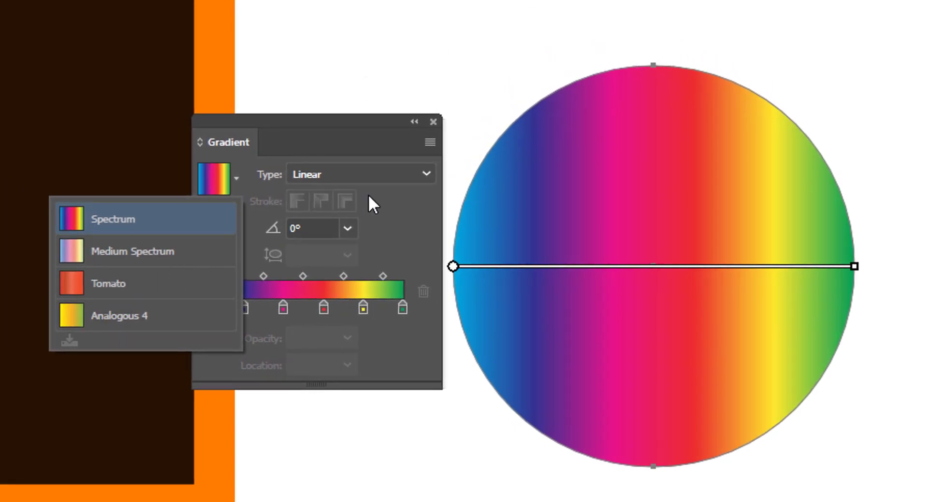
left_click(395, 194)
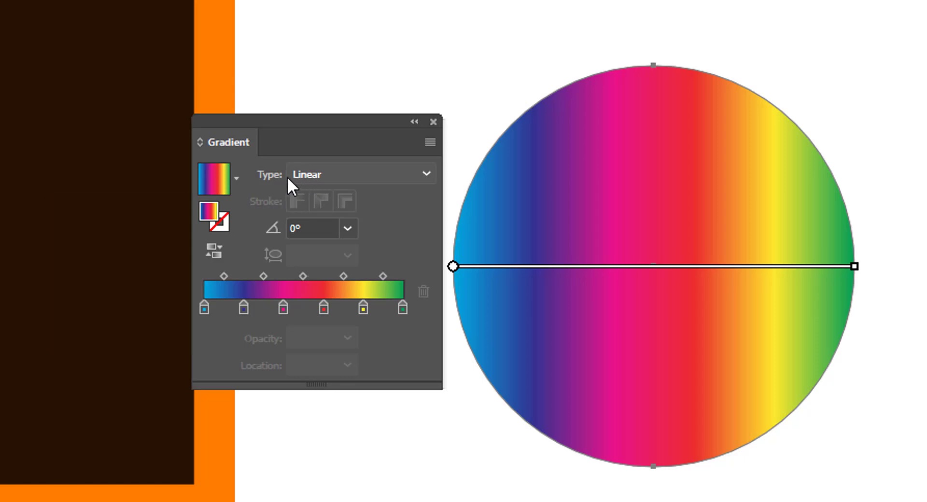
Change the circle's gradient type to Radial and set its angle to 45°
left_click(321, 174)
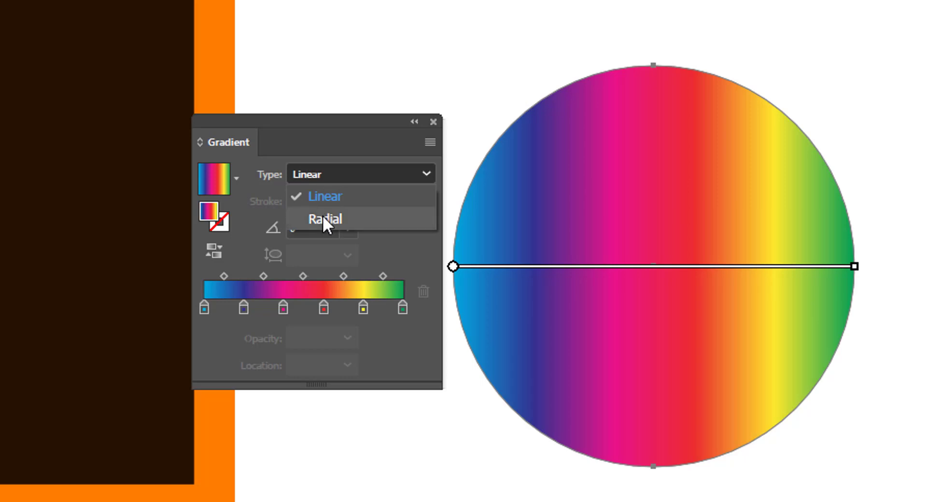
mouse_move(639, 265)
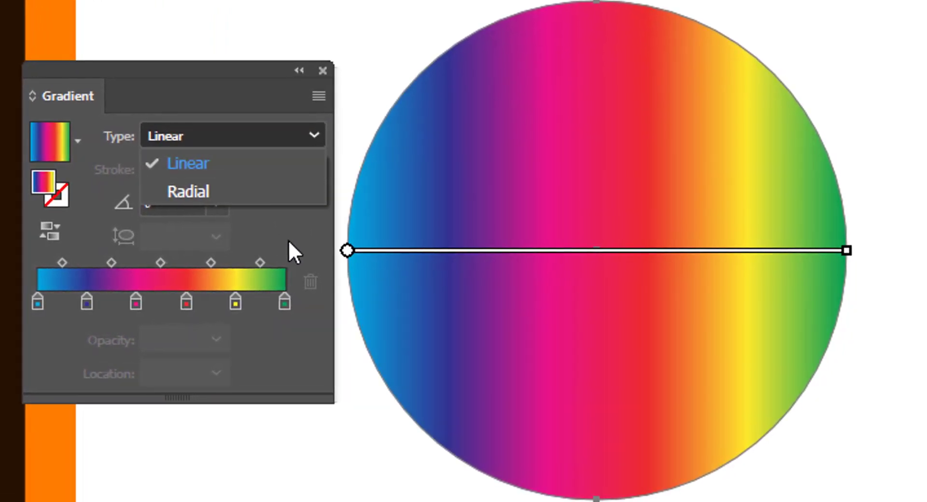
mouse_move(533, 267)
left_click(218, 189)
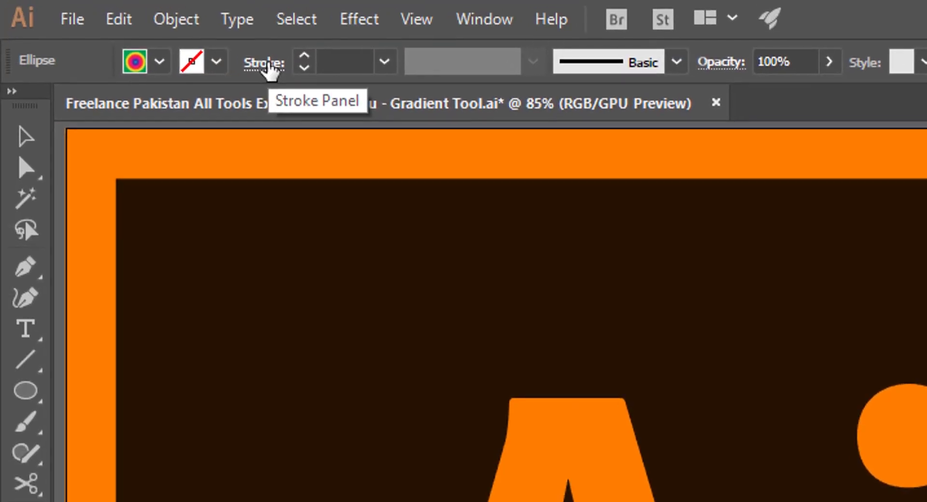
left_click(268, 63)
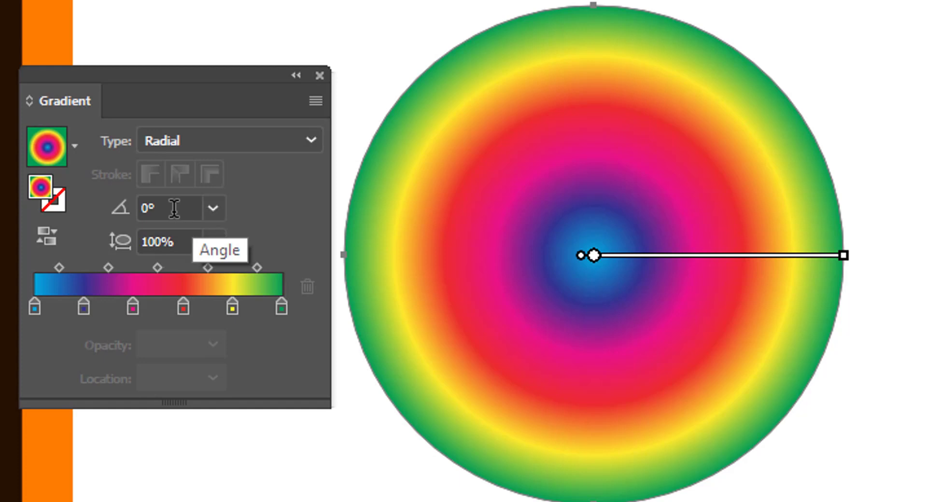
left_click(210, 207)
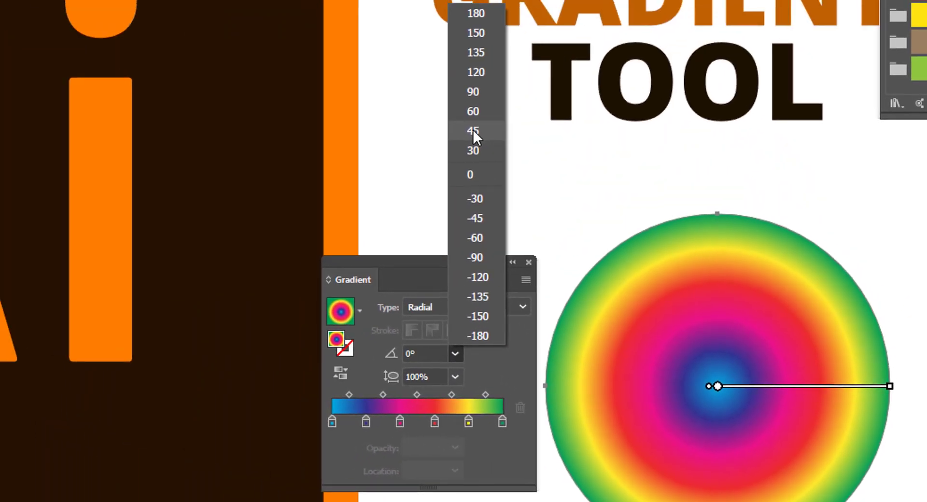
left_click(474, 131)
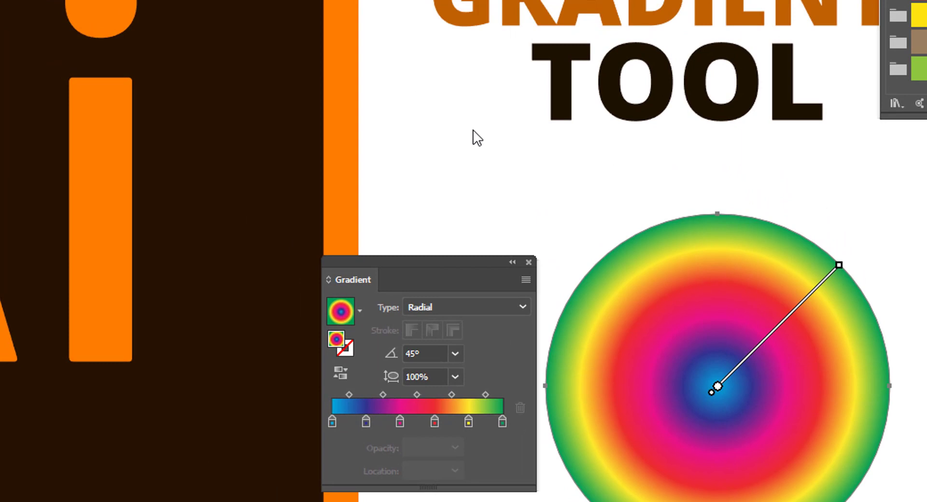
Switch the circle's gradient type to Linear and set its angle to 45° and then to -135°
mouse_move(823, 396)
left_click(484, 308)
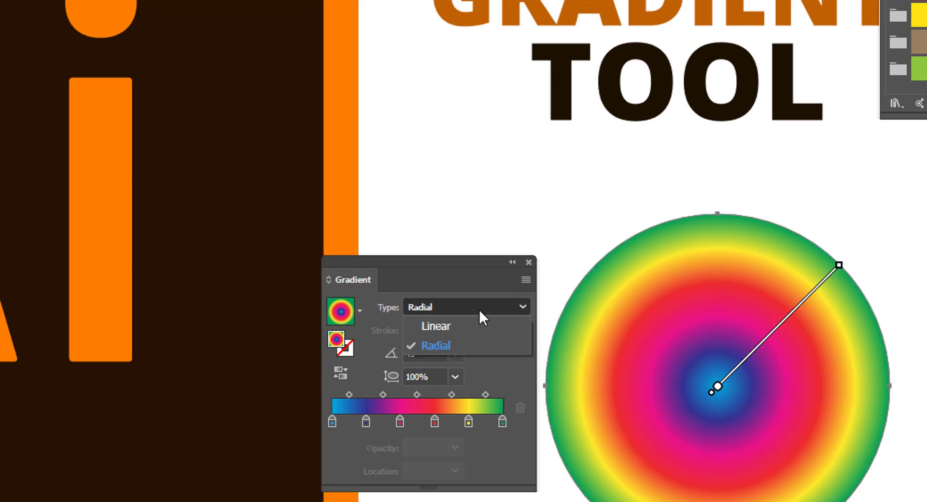
left_click(457, 324)
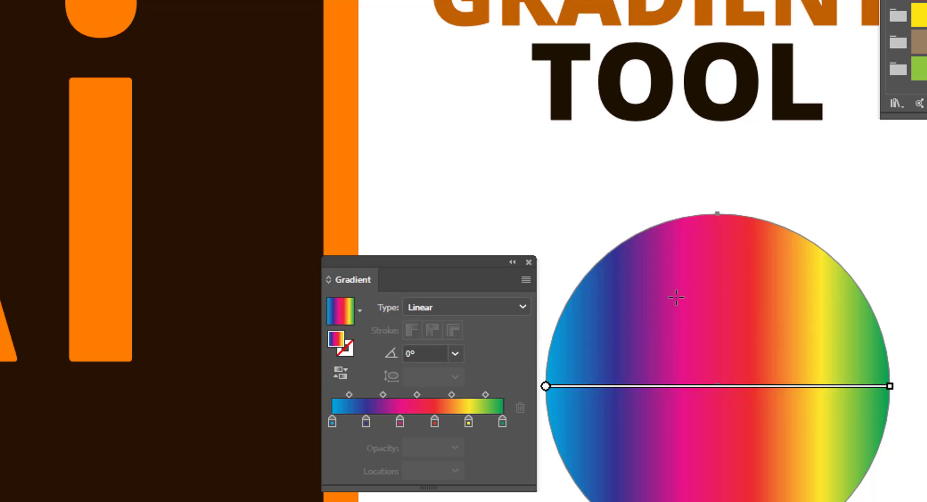
left_click(454, 354)
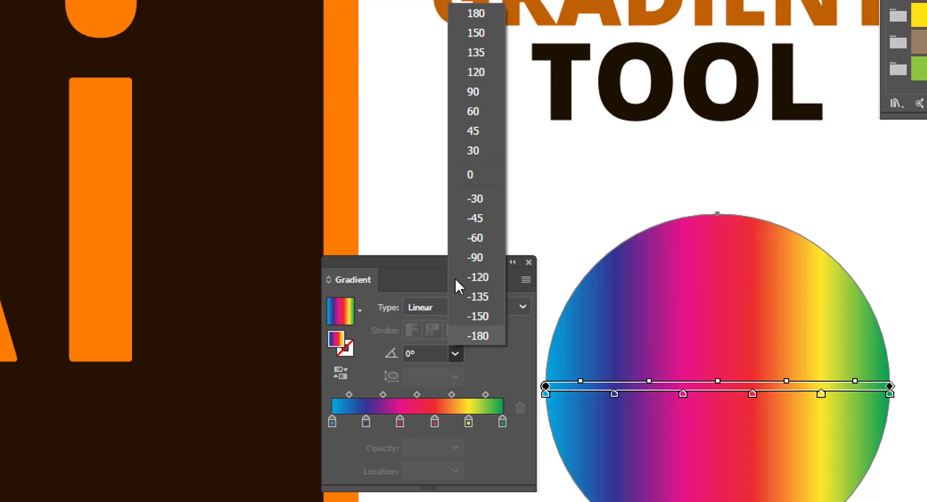
left_click(470, 130)
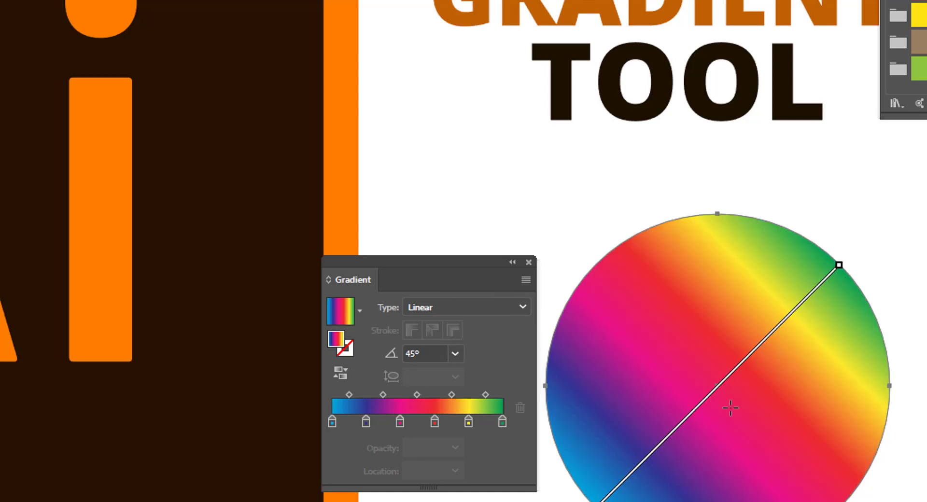
left_click(455, 354)
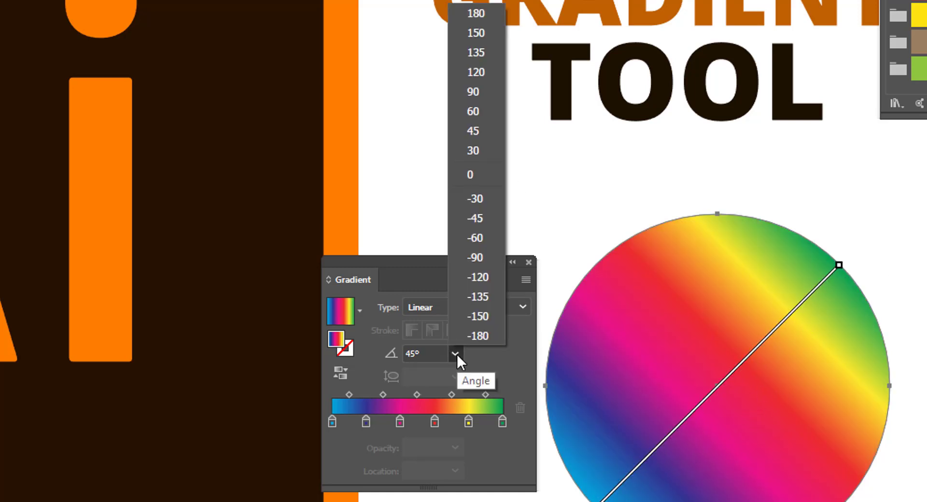
left_click(474, 297)
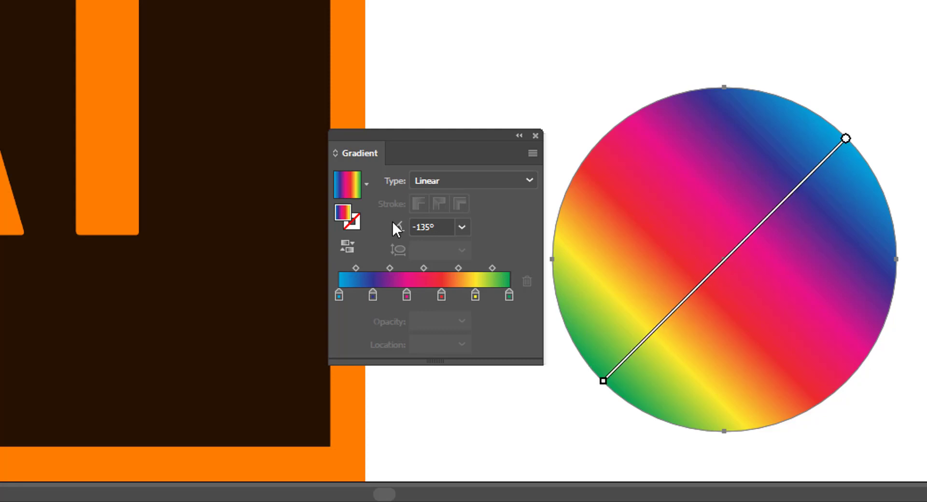
Reverse the circle's gradient and select its last and first colour stops in turn to compare them with the gradient annotator
left_click(341, 246)
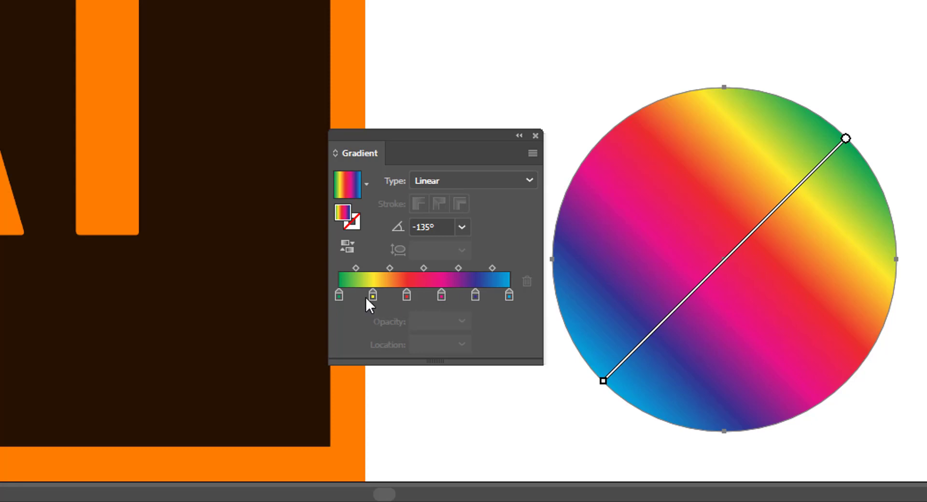
left_click(509, 297)
mouse_move(603, 383)
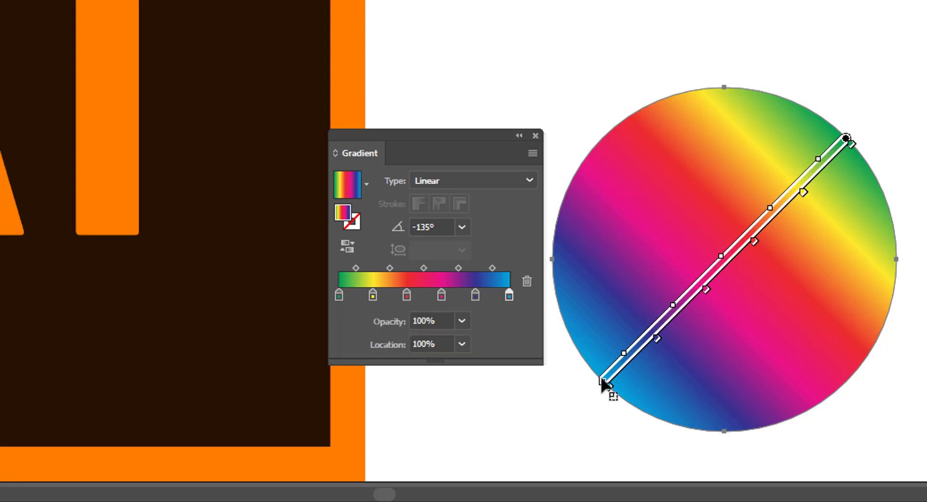
left_click(338, 295)
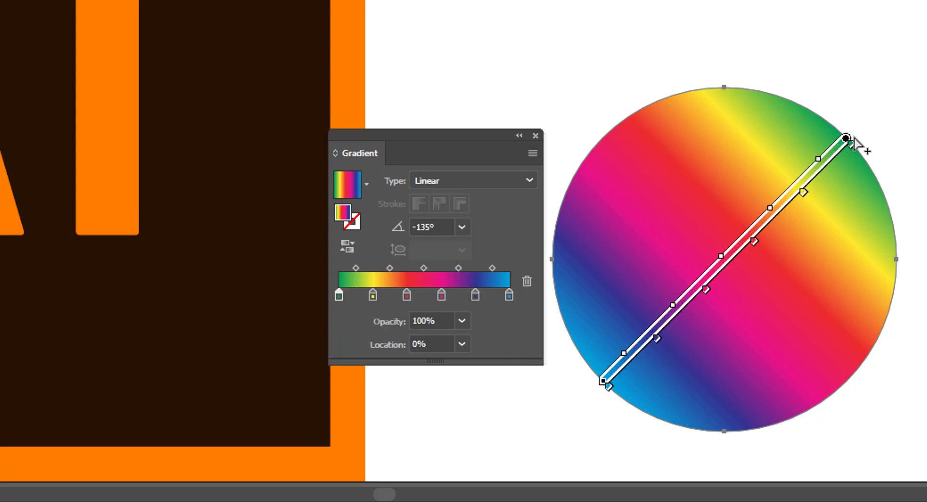
left_click(386, 318)
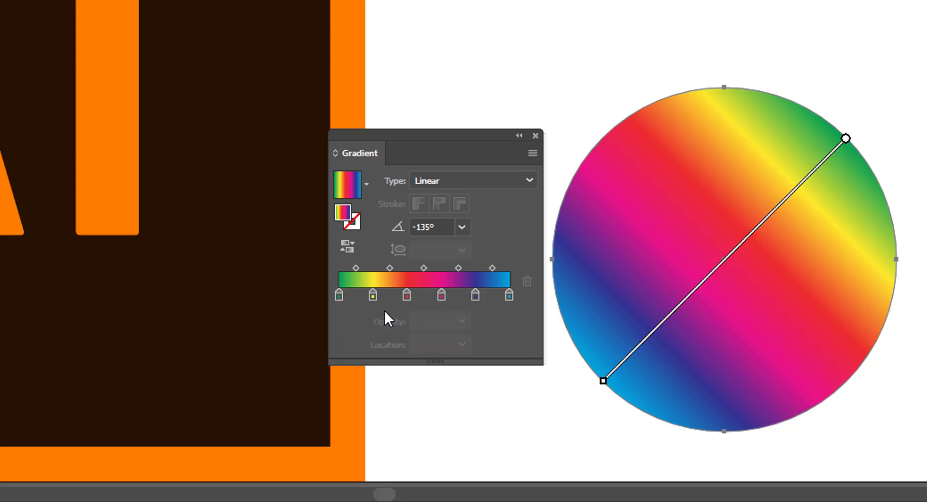
Recolour the first gradient stop, trying maroon 803A54 and blue 004C94 before choosing purple 940084
double_click(339, 295)
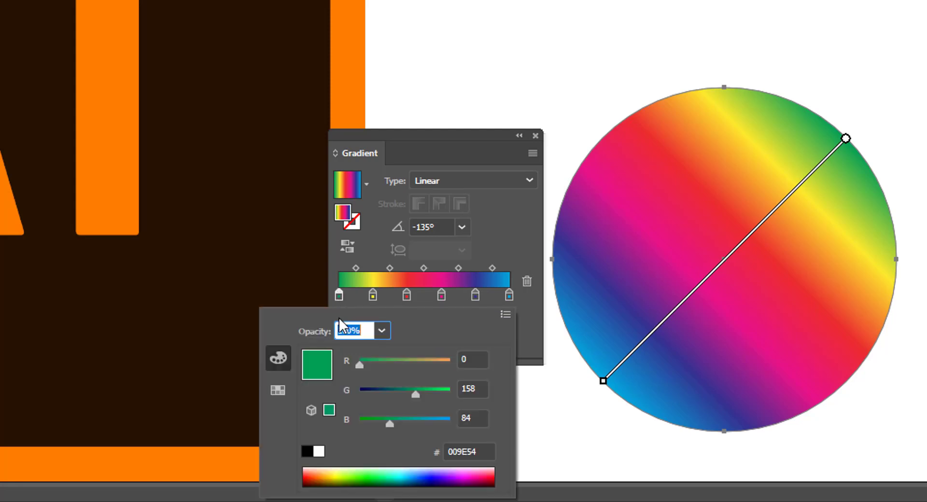
left_click_drag(367, 368, 380, 395)
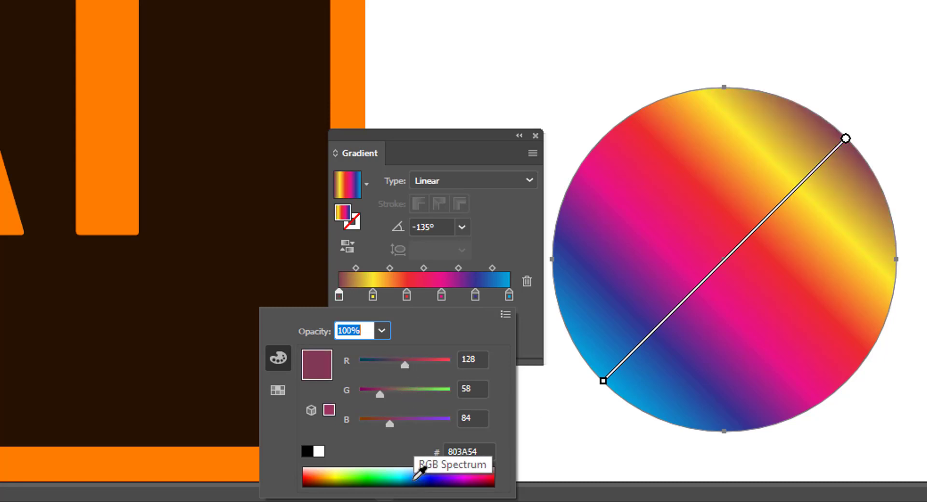
left_click(415, 479)
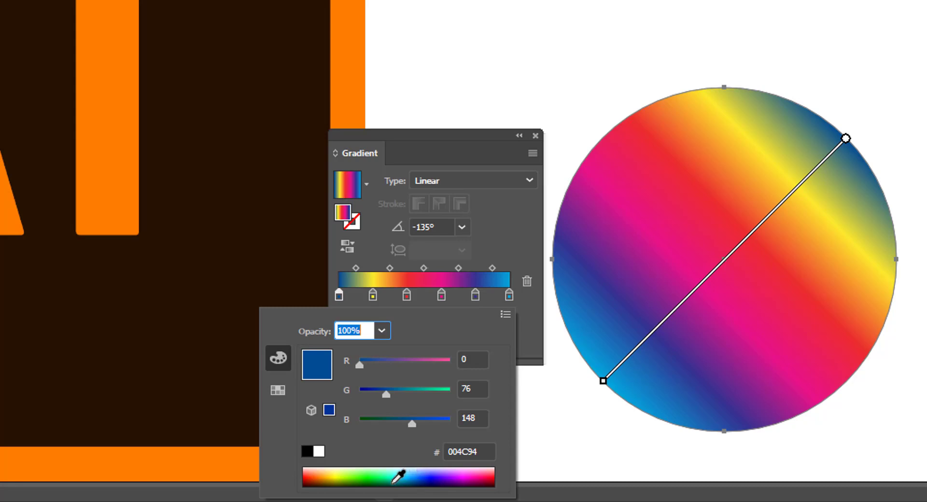
left_click(474, 472)
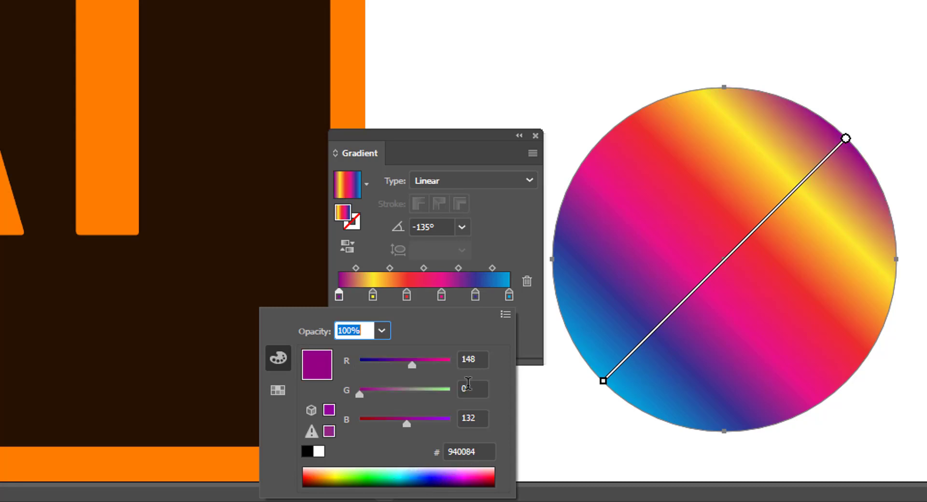
Apply the light green swatch to the gradient's first colour stop
left_click(339, 295)
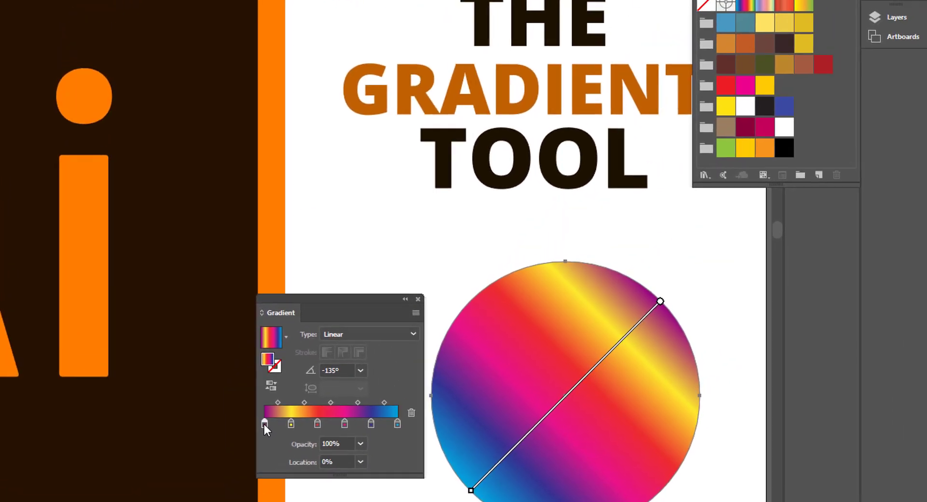
left_click(727, 153)
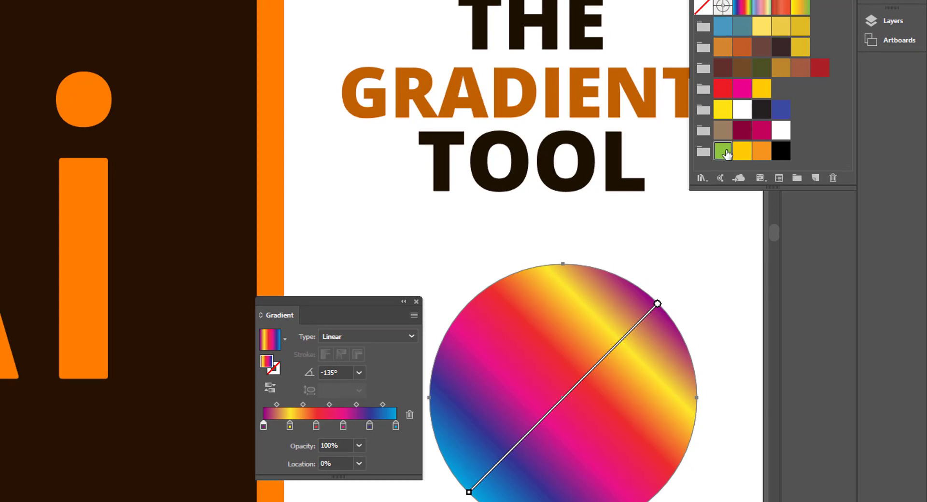
left_click_drag(727, 154, 264, 426)
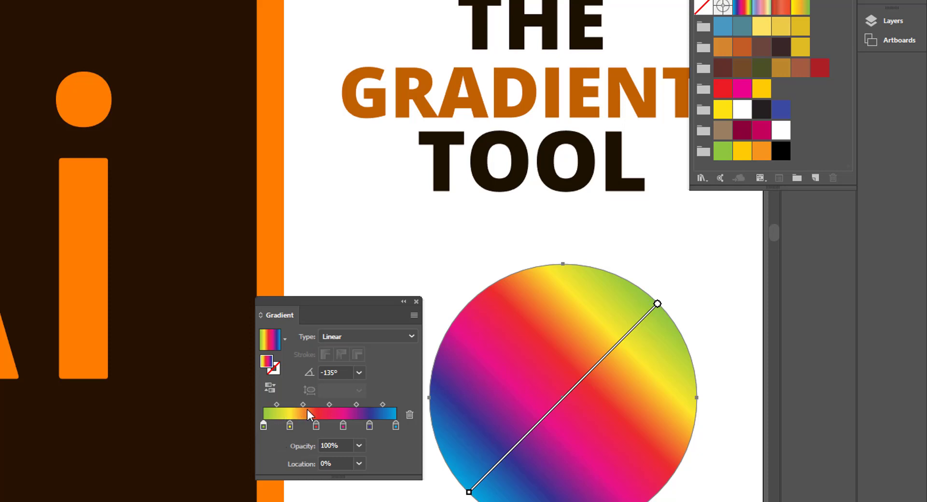
Delete the yellow and red stops from the gradient and add new stops at about 34% and 18%
left_click(290, 427)
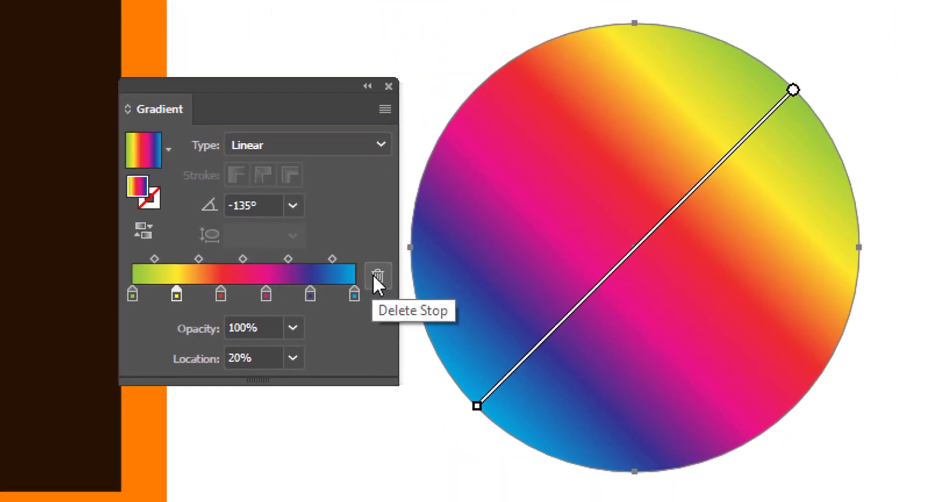
left_click(377, 276)
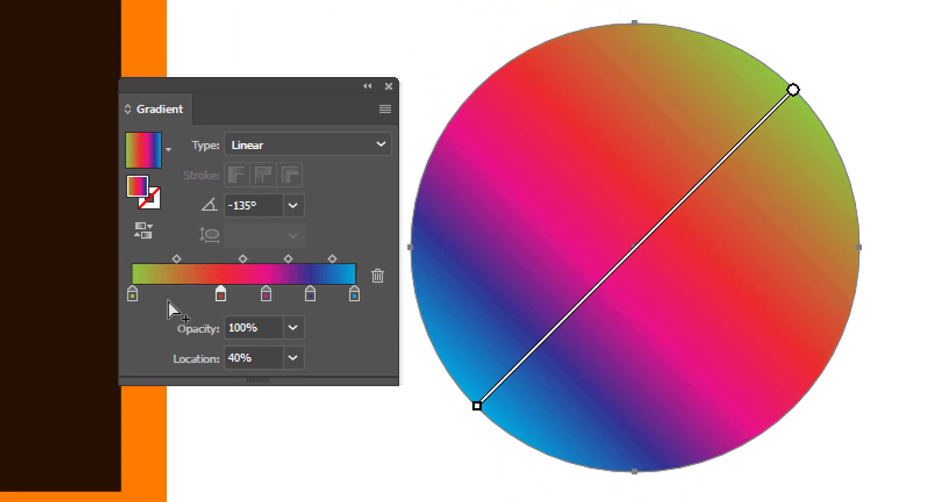
left_click_drag(220, 295, 221, 296)
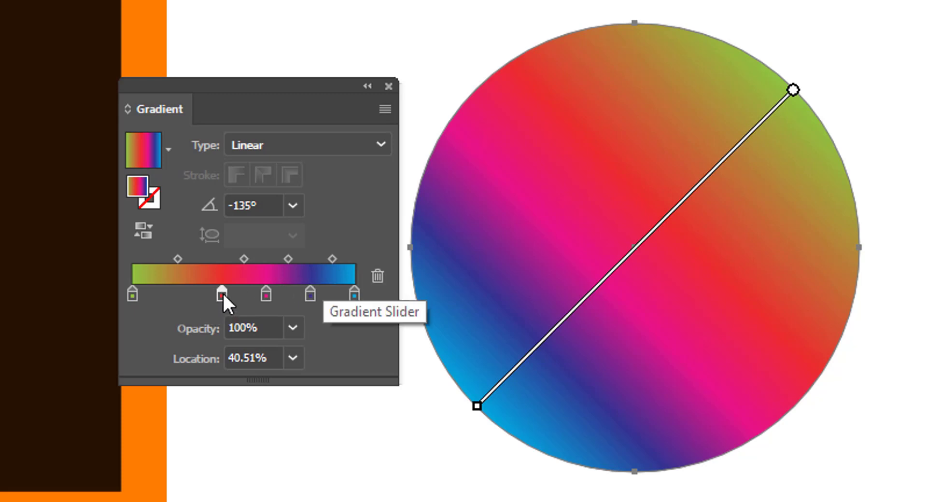
left_click_drag(223, 292, 239, 368)
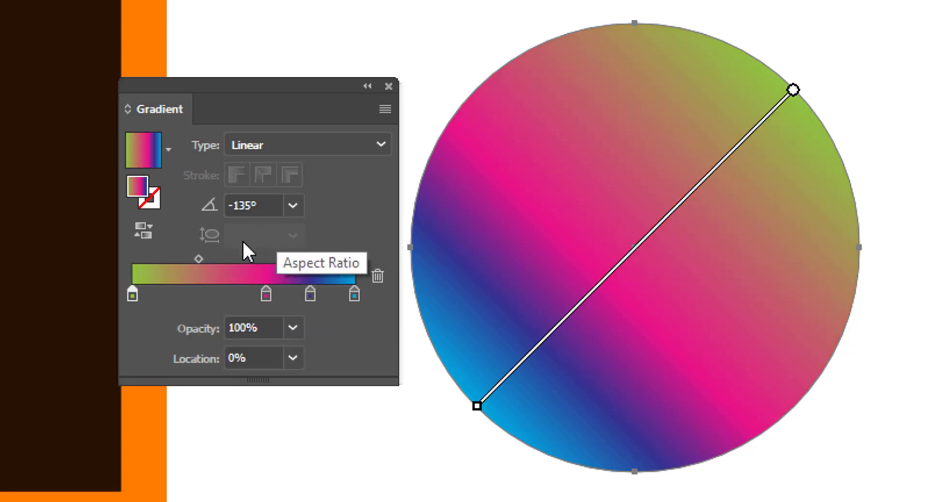
left_click(208, 292)
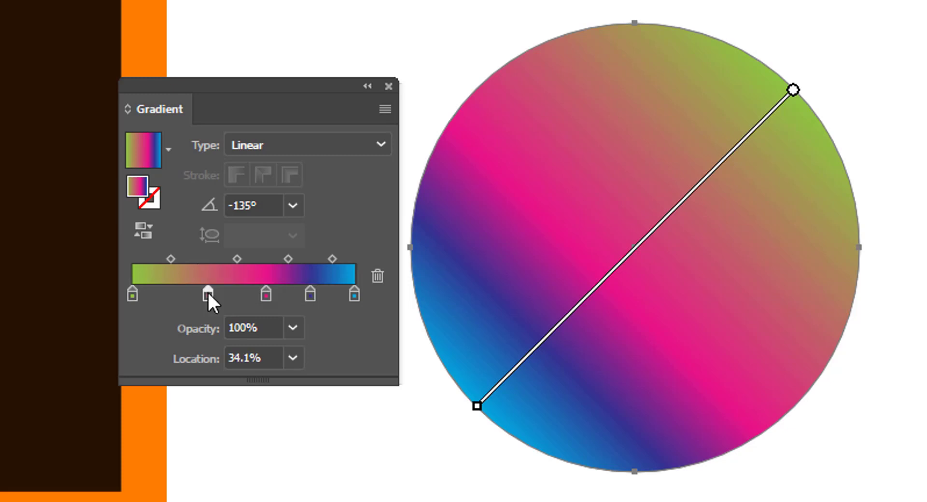
left_click(172, 293)
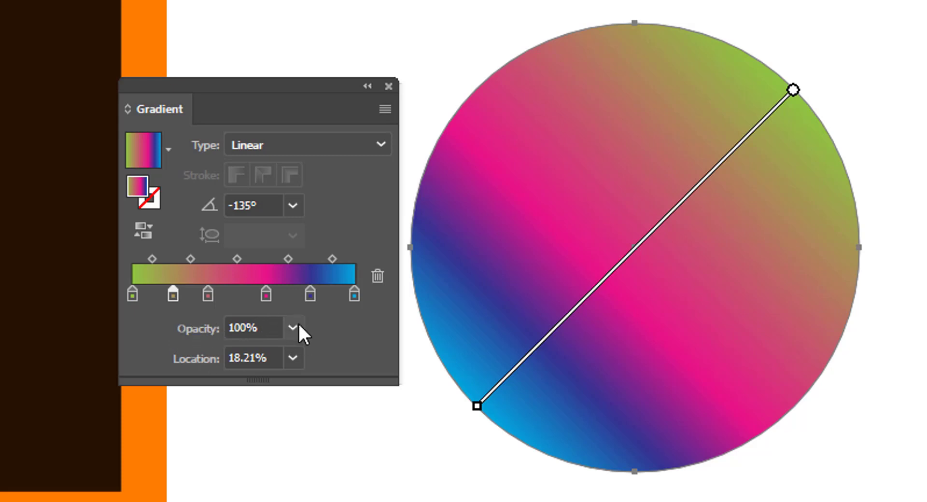
Set the magenta stop's opacity to 40% and then to 90%
left_click(267, 294)
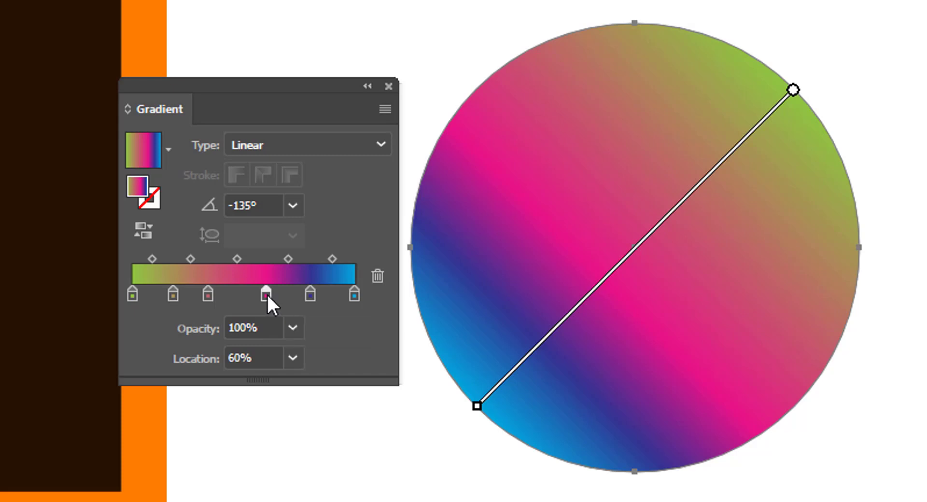
left_click(293, 328)
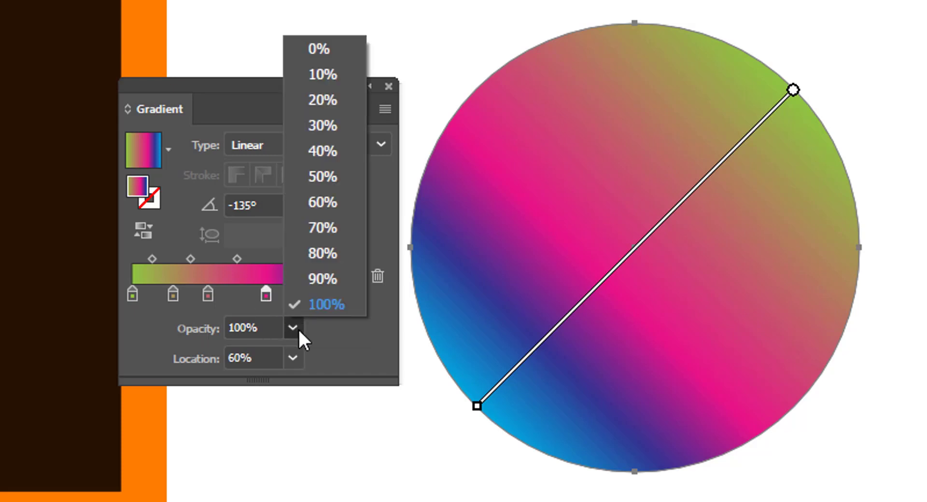
left_click(330, 152)
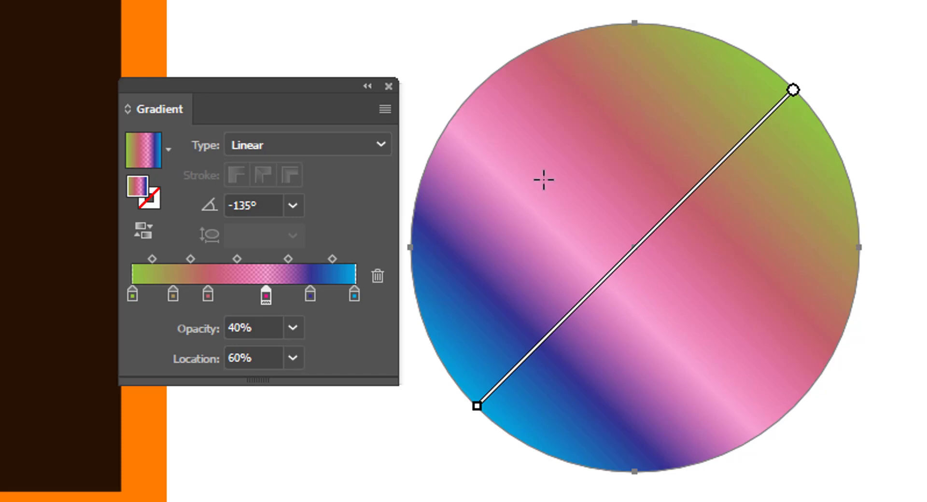
left_click(293, 328)
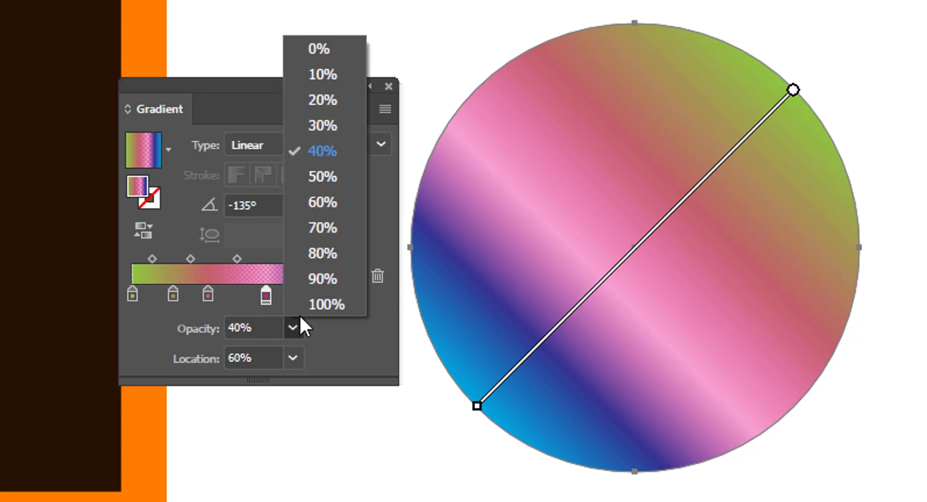
left_click(322, 278)
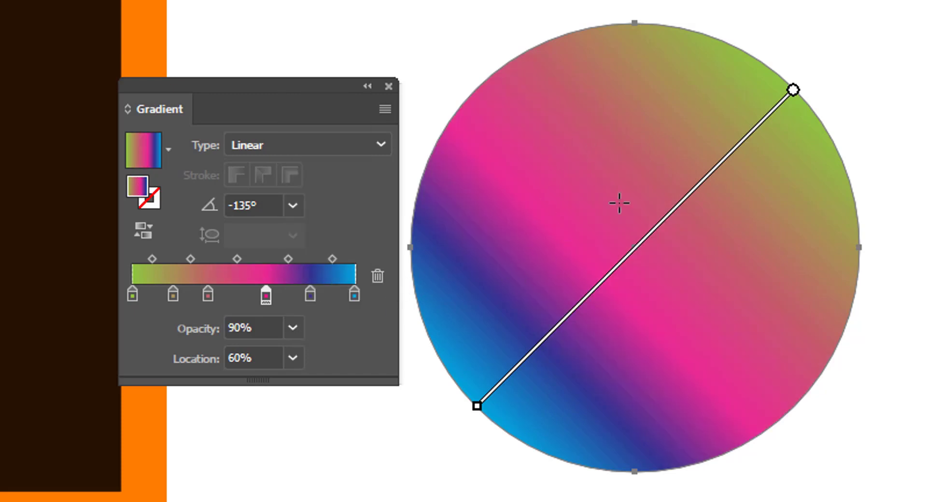
Set the opacity of the green first stop and the light blue last stop to 0%
left_click(132, 294)
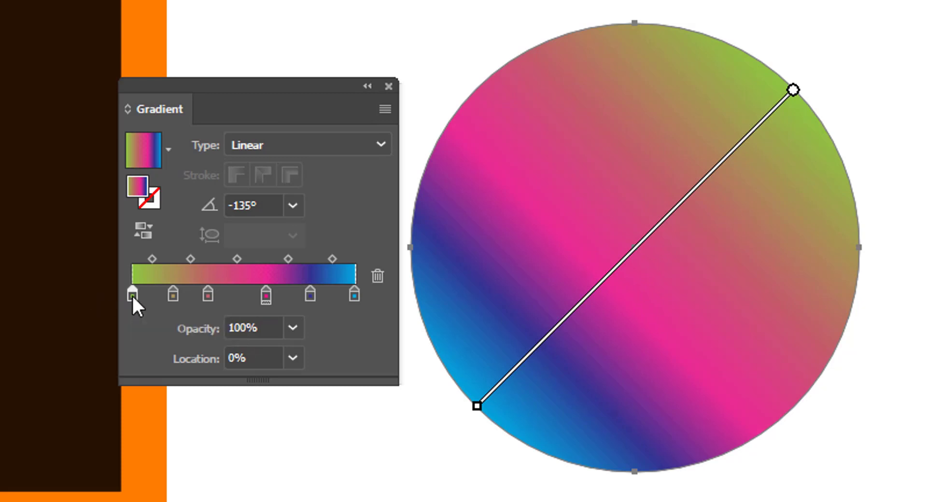
left_click(294, 328)
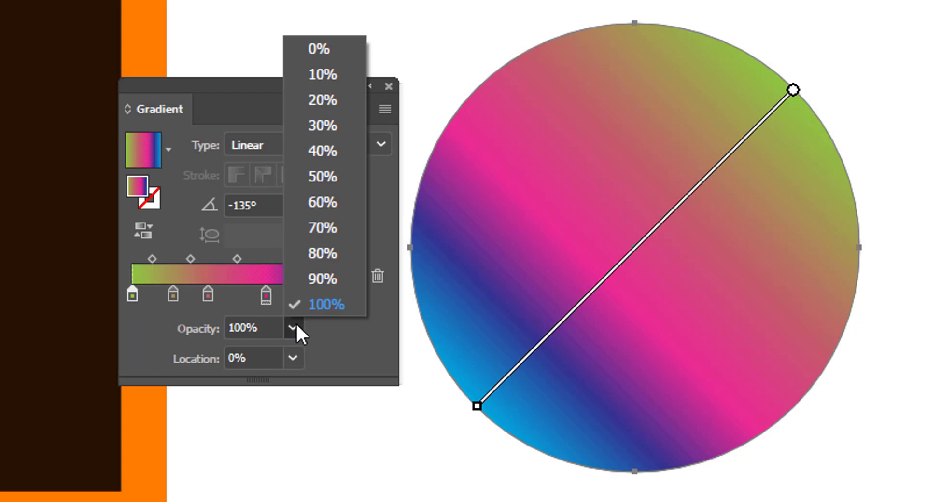
left_click(320, 43)
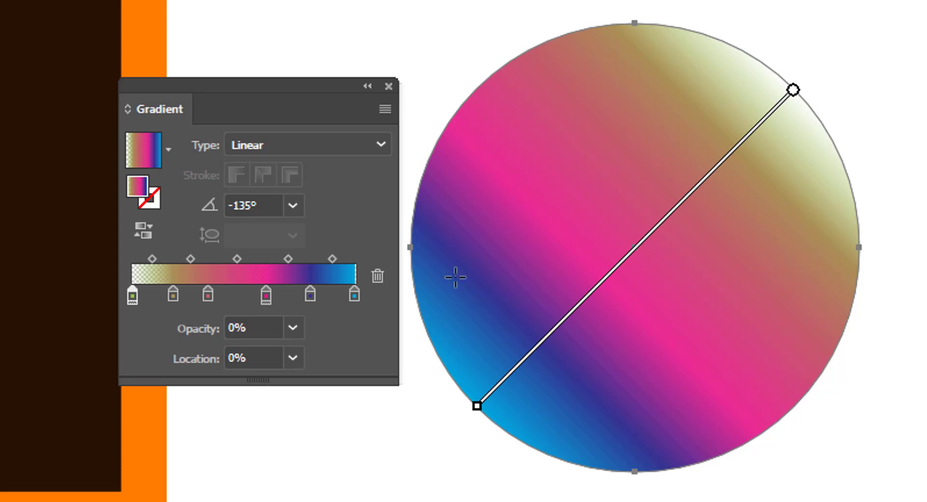
left_click(355, 294)
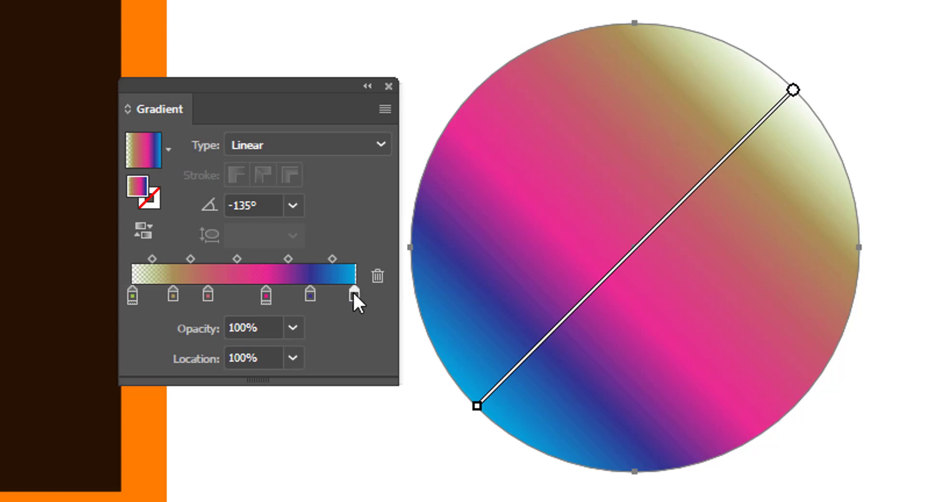
left_click(292, 328)
left_click(322, 53)
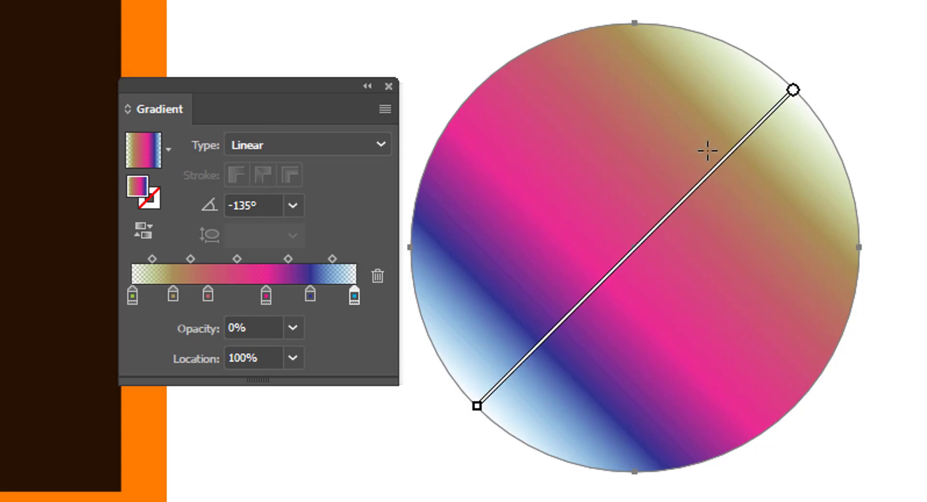
Set the light blue stop's location to 80% and then to 30%
left_click(294, 357)
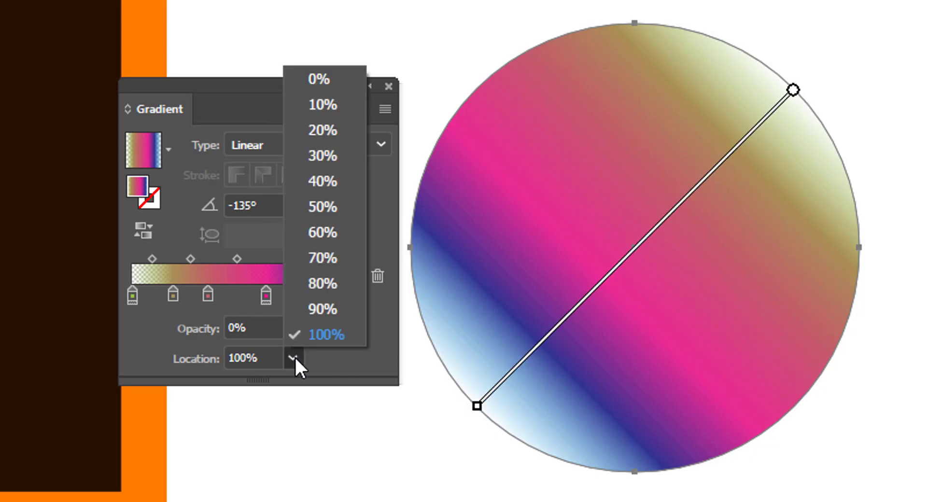
left_click(321, 280)
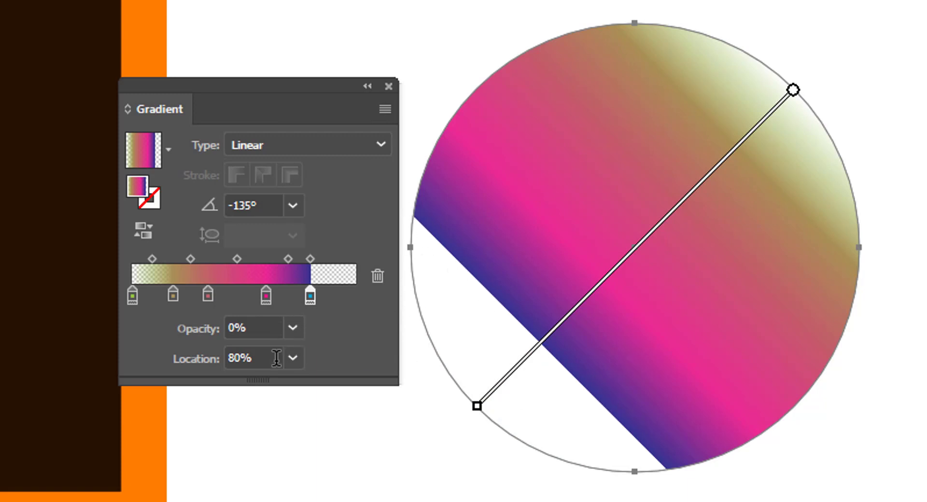
left_click(292, 358)
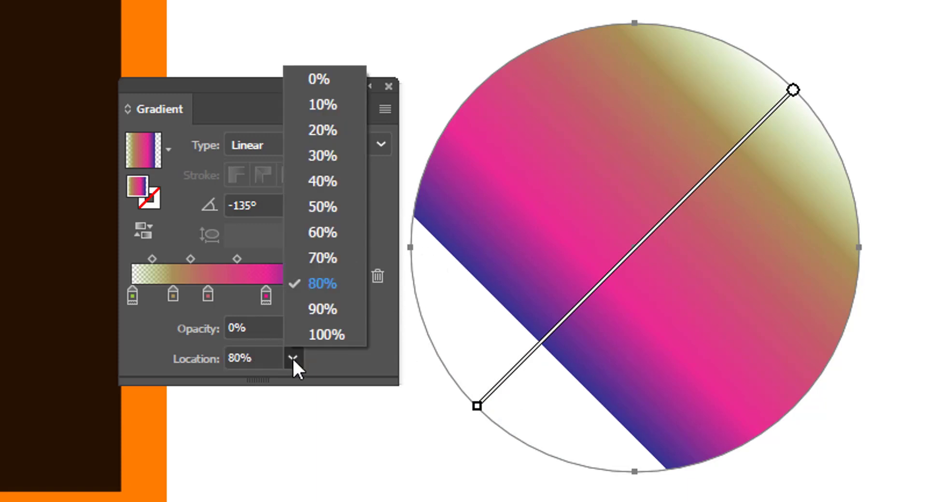
left_click(321, 155)
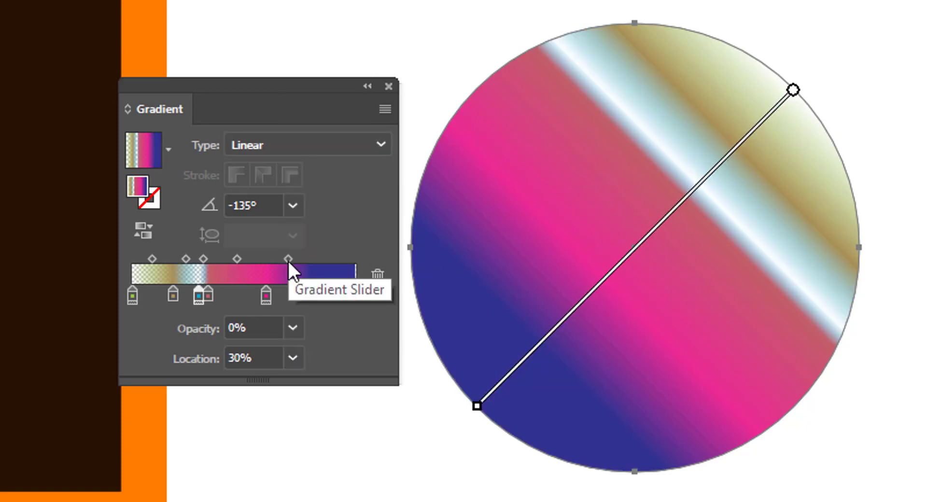
Move the dark blue stop to the end of the gradient and its midpoint with magenta to about 79%
left_click_drag(288, 259, 372, 297)
left_click(311, 295)
left_click_drag(296, 259, 337, 269)
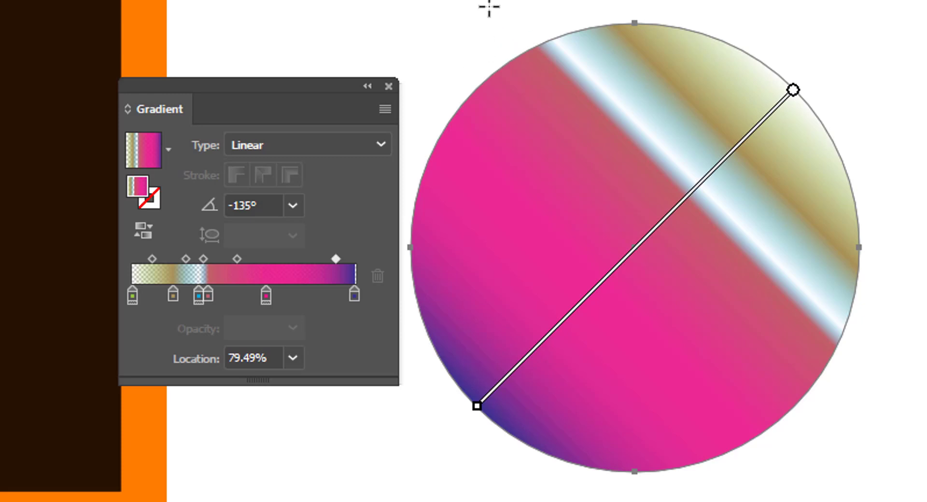
Redraw the gradient across the circle with the Gradient tool at angles of about -72.9°, -151.7° and finally 104.7°
mouse_move(577, 0)
left_mouse_down()
mouse_move(734, 495)
mouse_move(714, 501)
left_mouse_up()
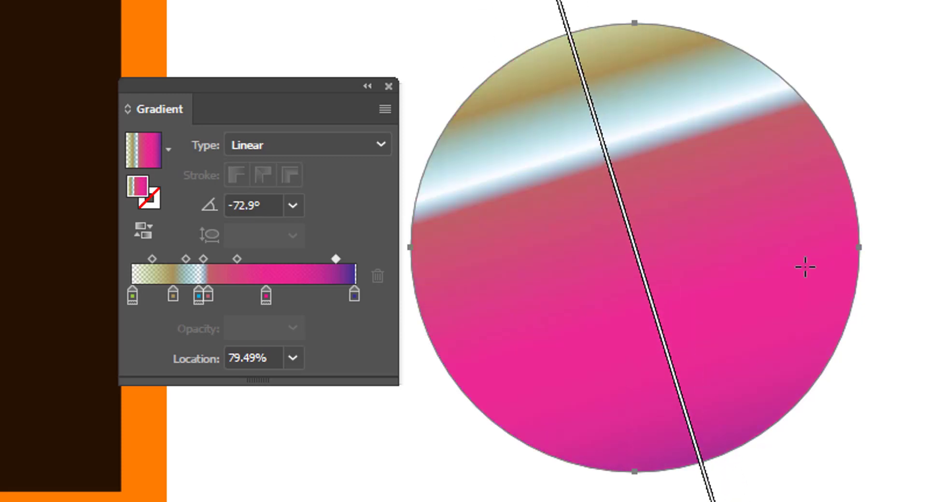
left_click_drag(905, 161, 555, 386)
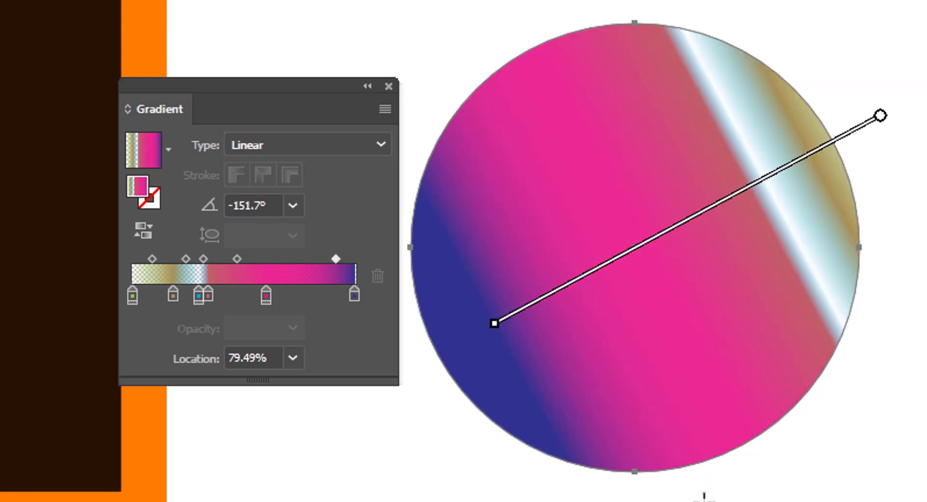
left_click_drag(704, 496, 603, 129)
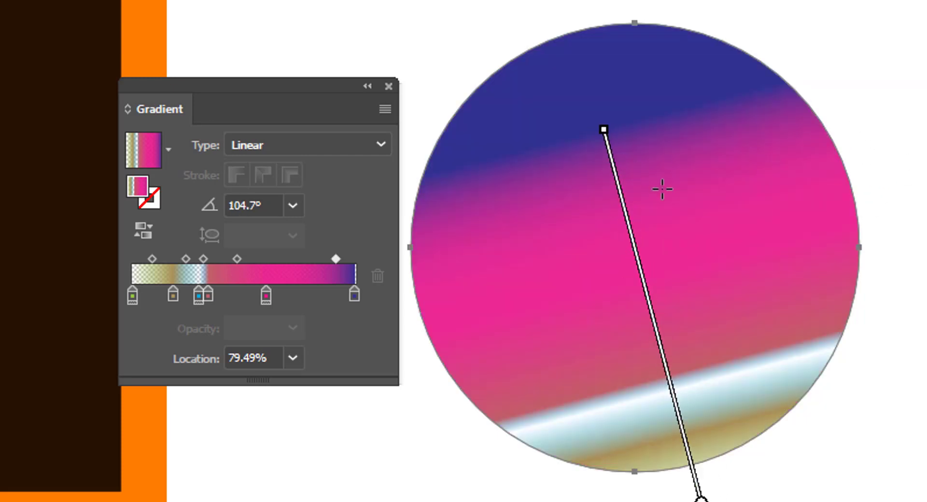
Redraw the gradient across the circle twice more with the Gradient tool, ending with a horizontal one at -180°
left_click_drag(907, 245, 661, 0)
left_click_drag(388, 1, 421, 420)
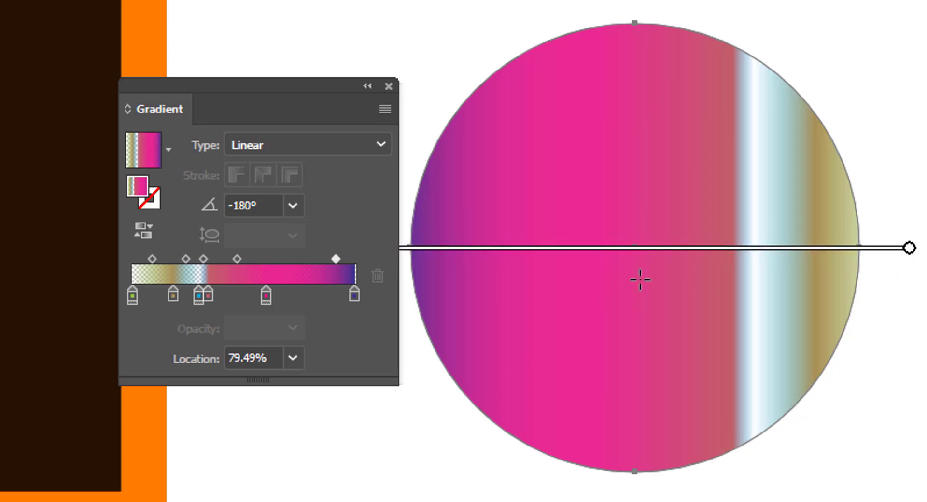
mouse_move(876, 256)
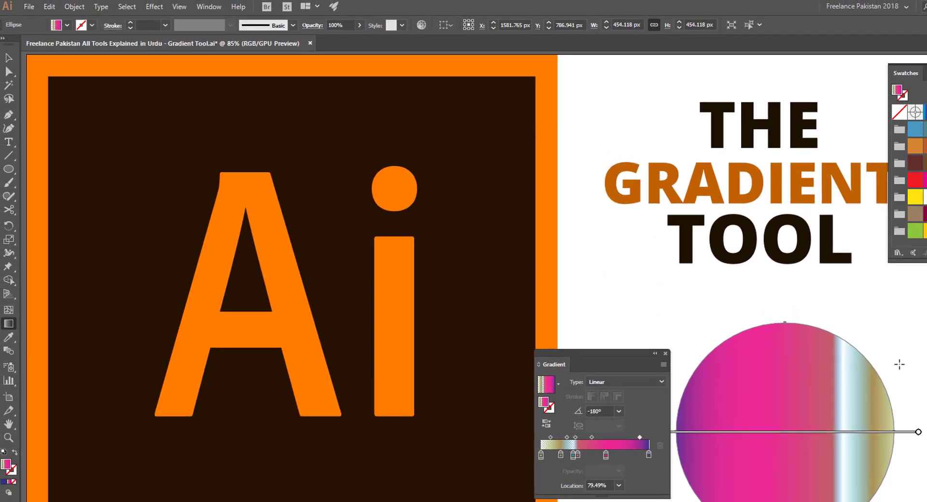
Redraw the circle's gradient diagonally at about -134.8° with the gradient annotator temporarily hidden
left_click(183, 8)
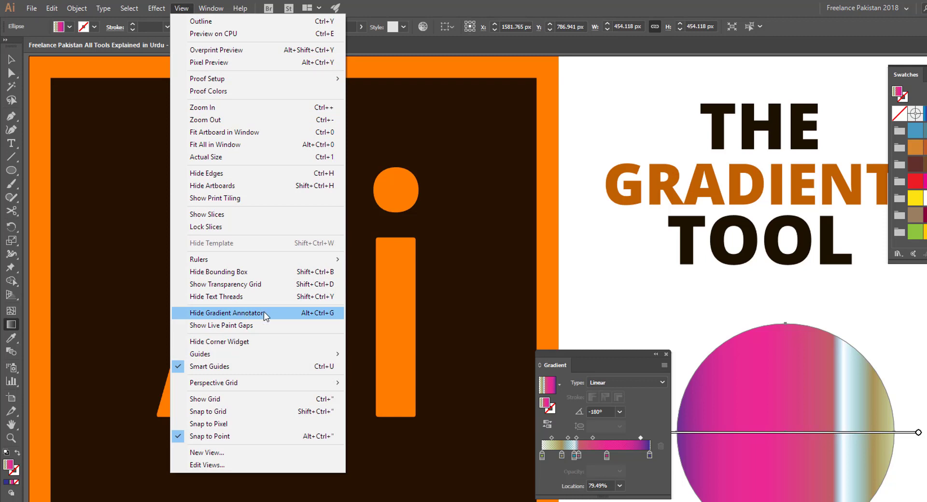
left_click(319, 315)
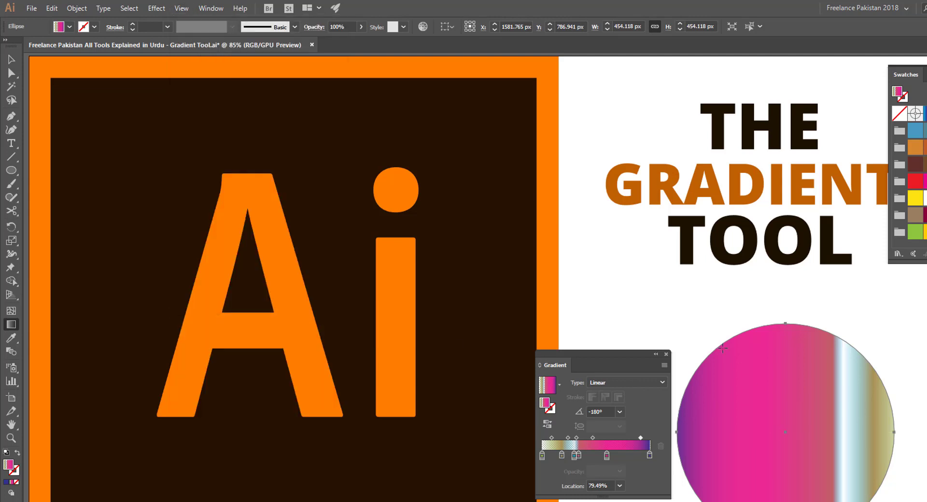
left_click_drag(722, 349, 848, 501)
left_click_drag(893, 356, 748, 501)
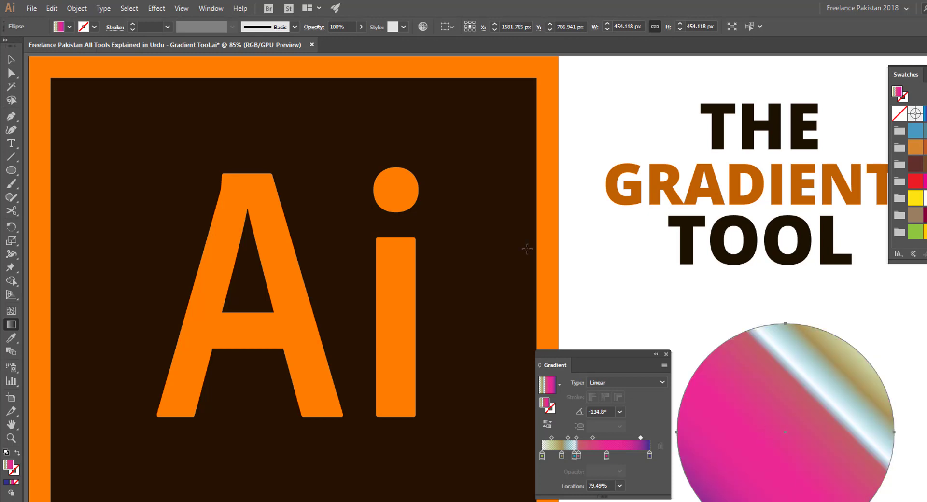
left_click(181, 9)
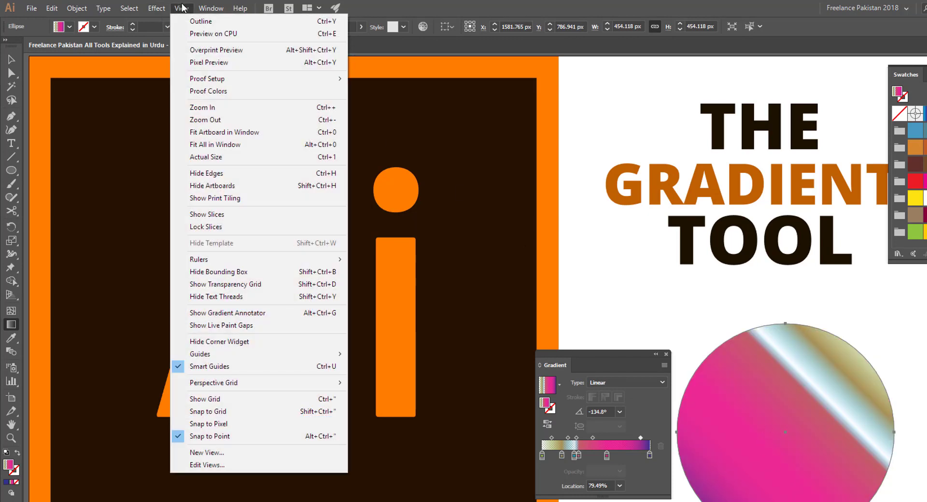
left_click(276, 313)
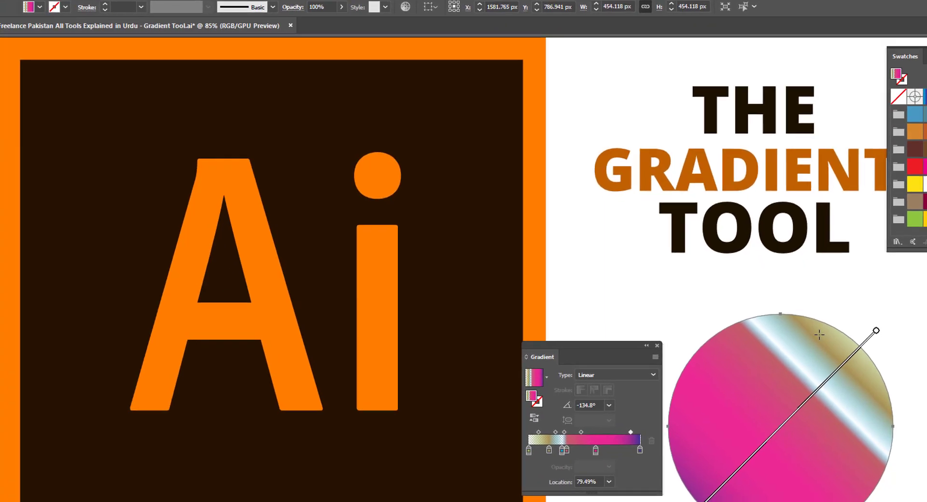
Respace the reddish and magenta stops, putting magenta at about 84.1%, and add a green stop near the gradient's start
mouse_move(812, 387)
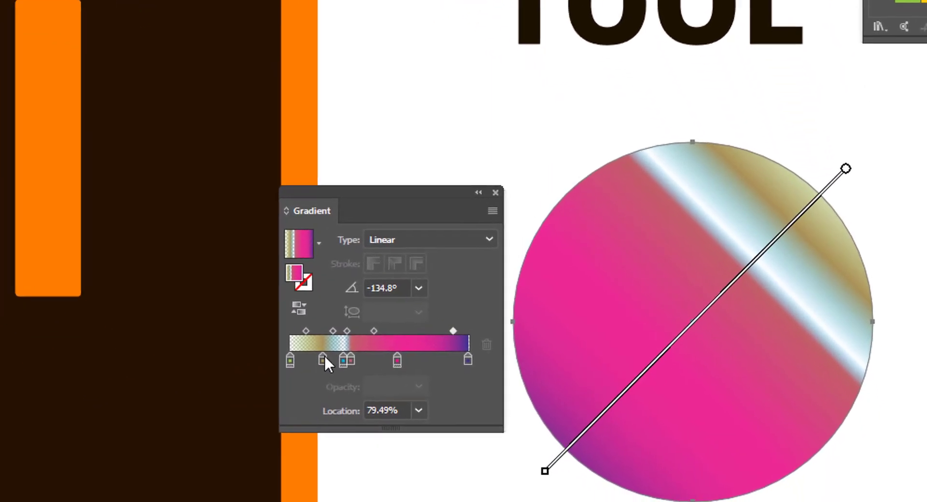
mouse_move(720, 286)
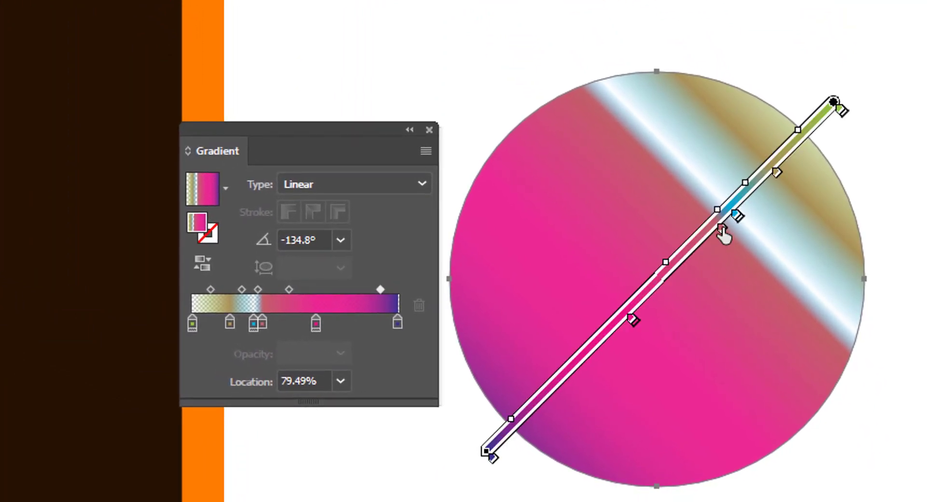
mouse_move(722, 231)
left_mouse_down()
mouse_move(695, 286)
mouse_move(715, 273)
left_mouse_up()
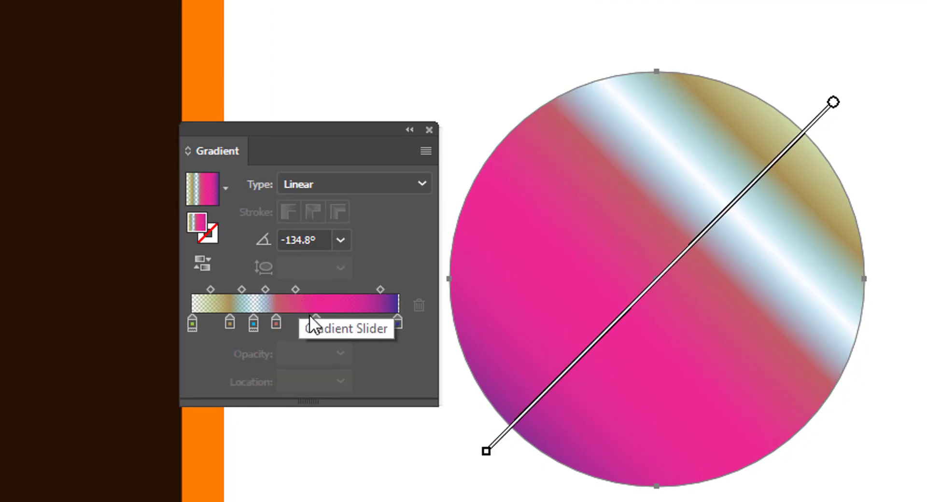
left_click_drag(316, 322, 366, 324)
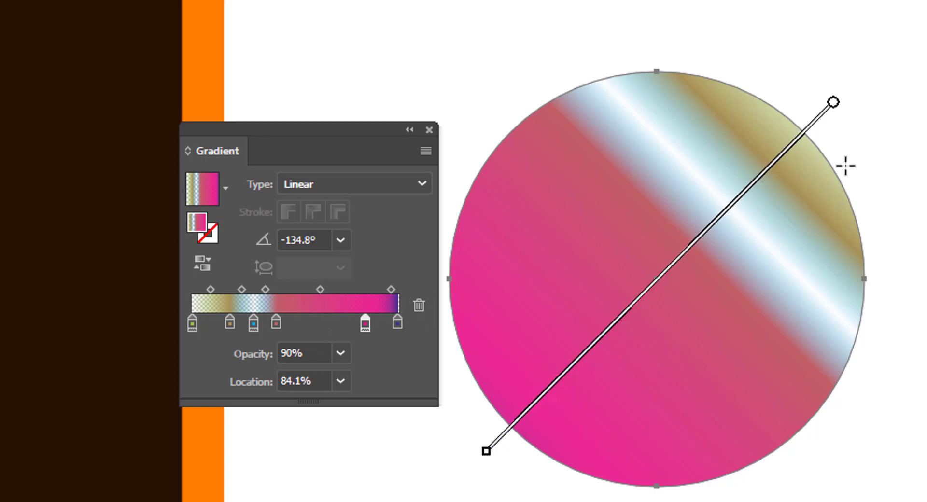
left_click(822, 129)
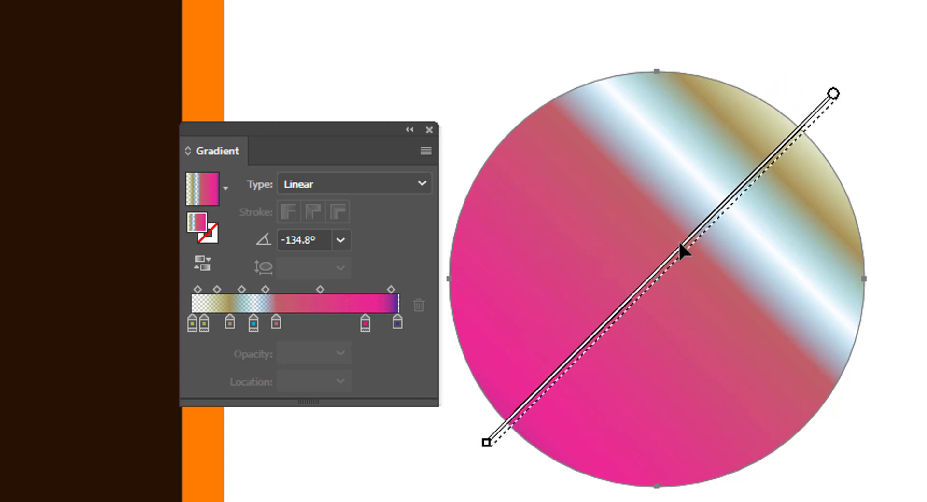
Reposition the gradient annotator on the circle and rotate it, ending at an angle of about 129.7°
mouse_move(678, 240)
left_mouse_down()
mouse_move(671, 246)
mouse_move(592, 150)
mouse_move(710, 225)
mouse_move(757, 335)
mouse_move(797, 352)
left_mouse_up()
mouse_move(840, 386)
left_mouse_down()
mouse_move(784, 367)
mouse_move(574, 189)
mouse_move(590, 75)
mouse_move(615, 27)
mouse_move(765, 62)
mouse_move(815, 193)
mouse_move(792, 21)
mouse_move(772, 4)
left_mouse_up()
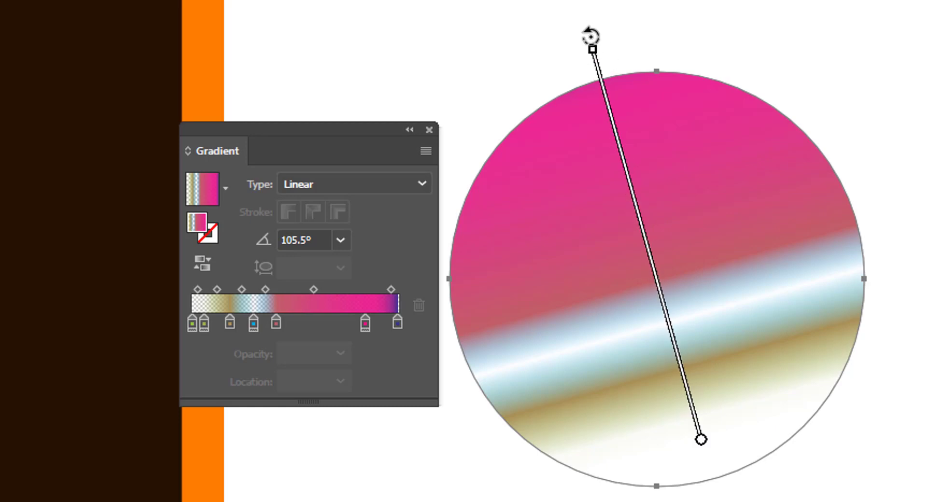
mouse_move(590, 37)
left_mouse_down()
mouse_move(767, 82)
mouse_move(832, 178)
mouse_move(834, 409)
mouse_move(584, 420)
mouse_move(616, 290)
mouse_move(582, 299)
left_mouse_up()
mouse_move(615, 241)
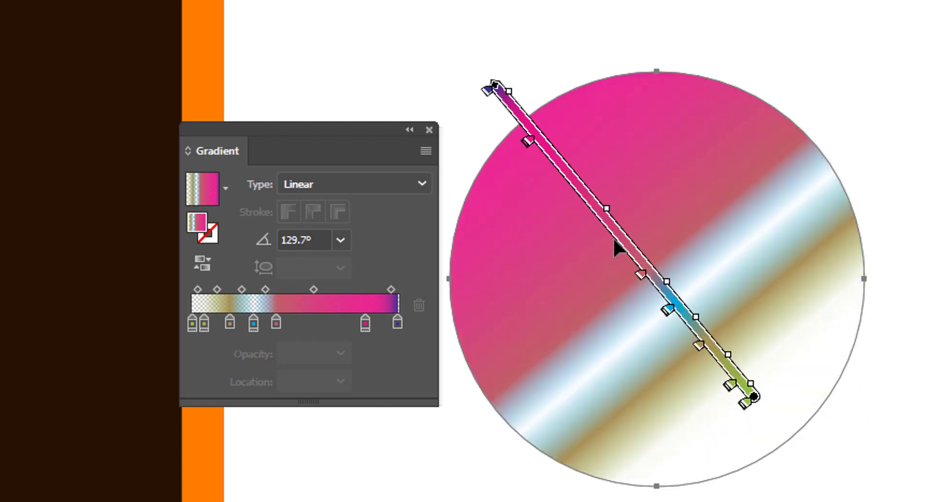
Change the gradient type to Radial and flatten its ellipse to an aspect ratio of about 45.6%
left_click(352, 184)
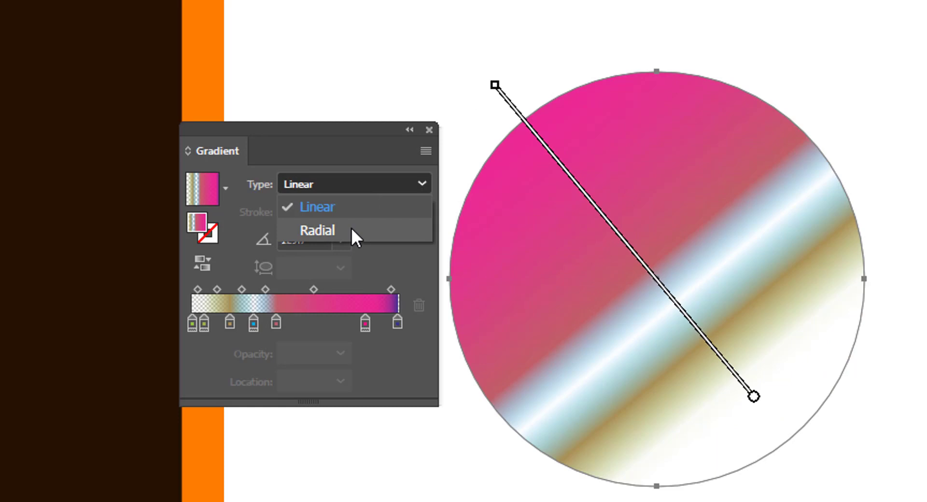
left_click(319, 231)
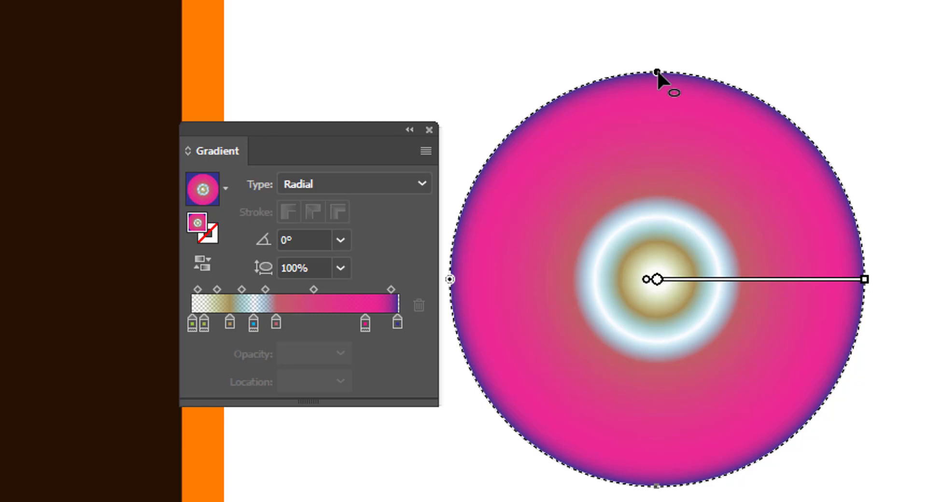
left_click_drag(656, 70, 678, 185)
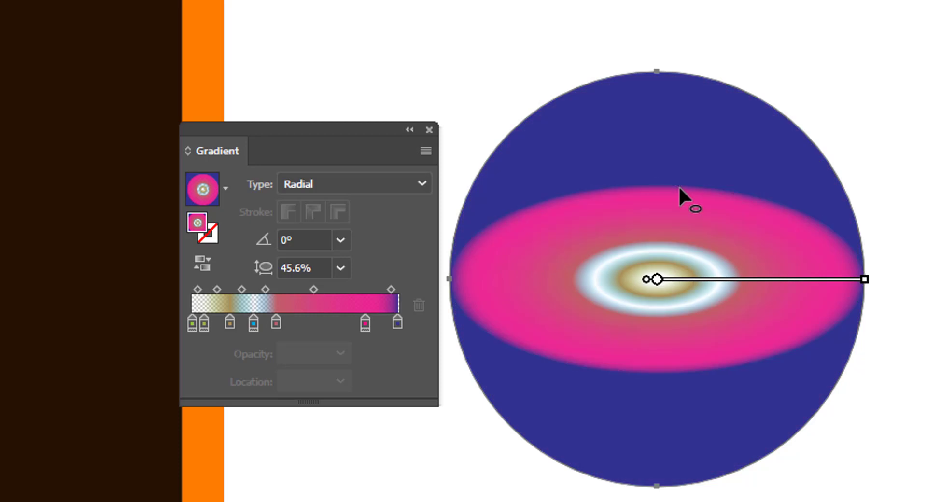
Rotate the radial gradient to about 36.7°, resize its ellipse, and rotate it further to about 131.1°
mouse_move(656, 186)
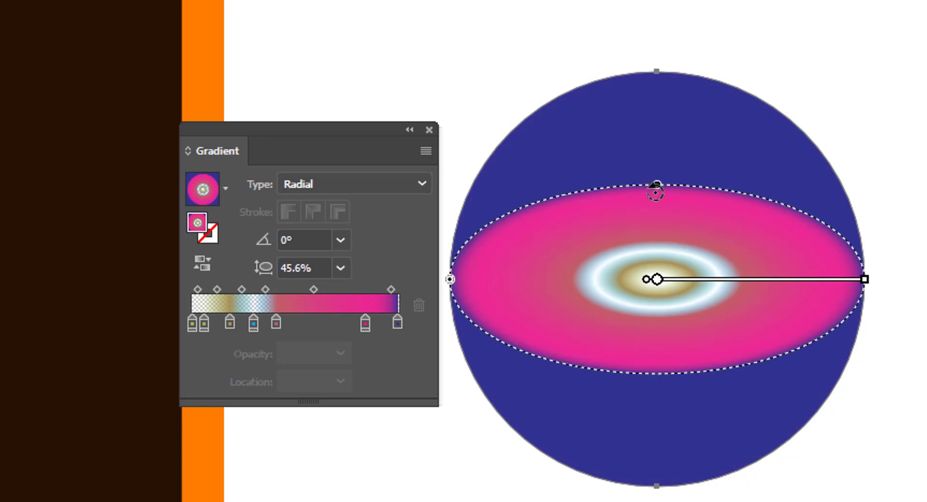
left_click_drag(668, 192, 579, 151)
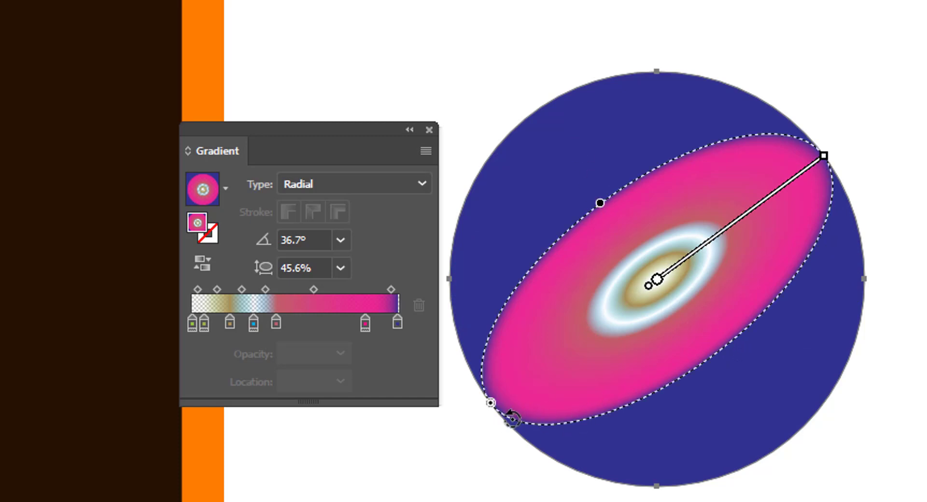
left_click_drag(492, 407, 551, 413)
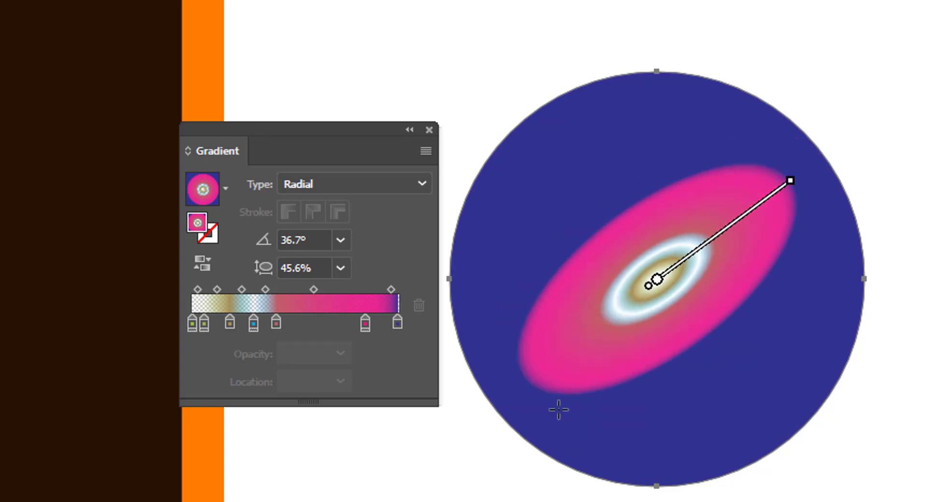
left_click_drag(792, 182, 811, 184)
left_click_drag(727, 326, 723, 179)
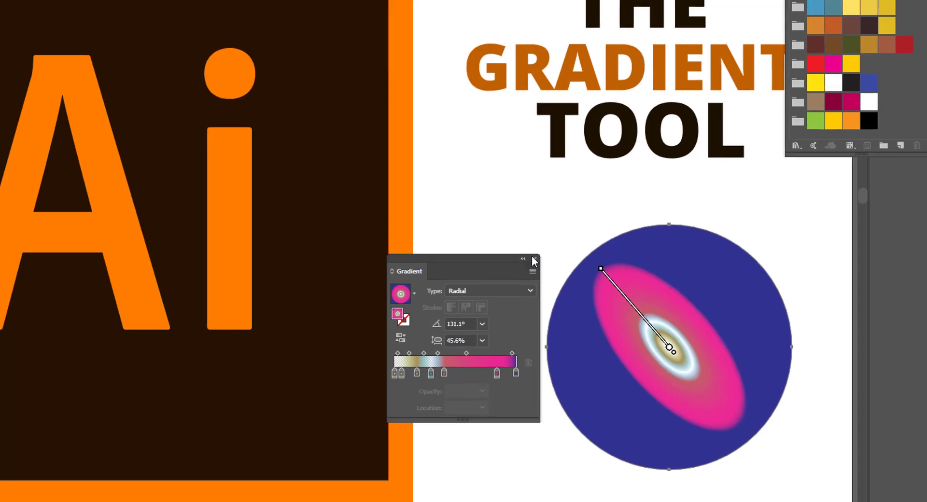
Close the Gradient panel and save the circle's radial gradient as a new swatch
left_click(534, 258)
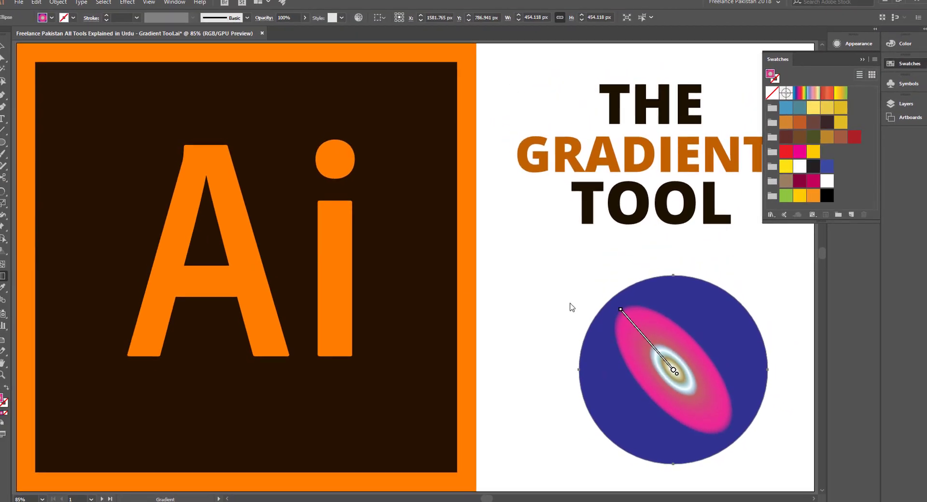
left_click_drag(3, 400, 855, 134)
left_click_drag(850, 93, 848, 95)
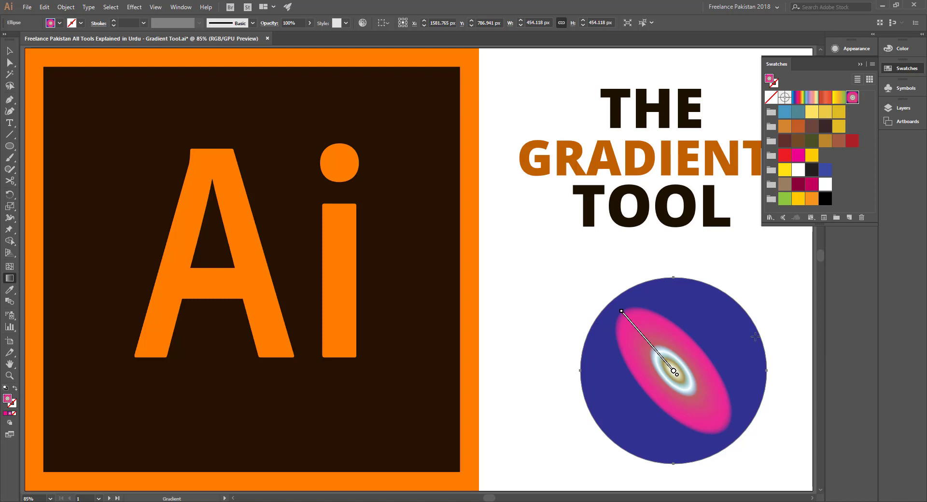
Select the gradient-filled circle and delete it
mouse_move(639, 370)
key("v")
left_click_drag(554, 302, 748, 438)
key("Delete")
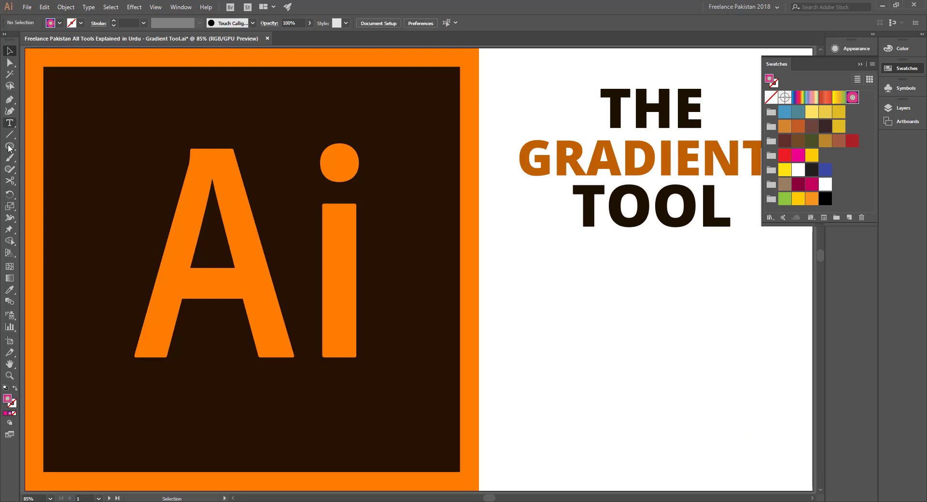
Draw a rectangle about 335 × 224 px below the title and try gradient swatches on it, ending with the saved radial gradient
key("m")
left_click_drag(589, 321, 726, 413)
left_click(838, 97)
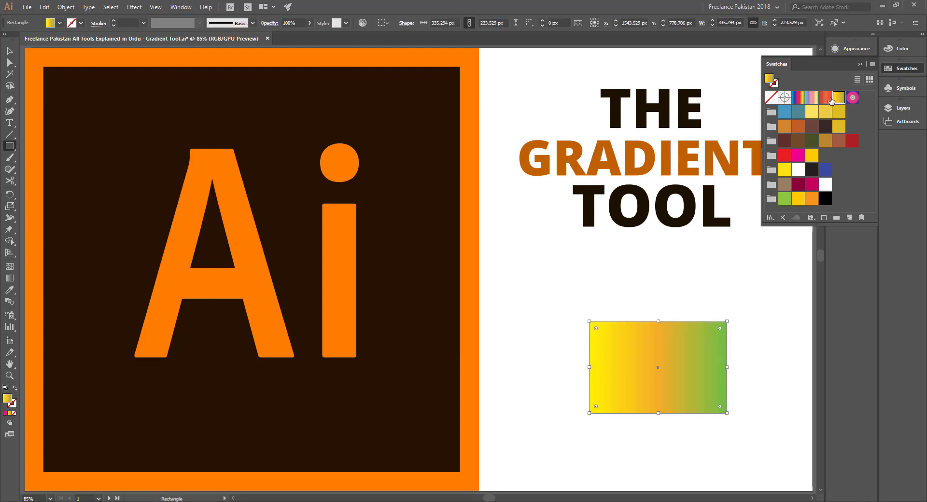
left_click(825, 97)
left_click(812, 99)
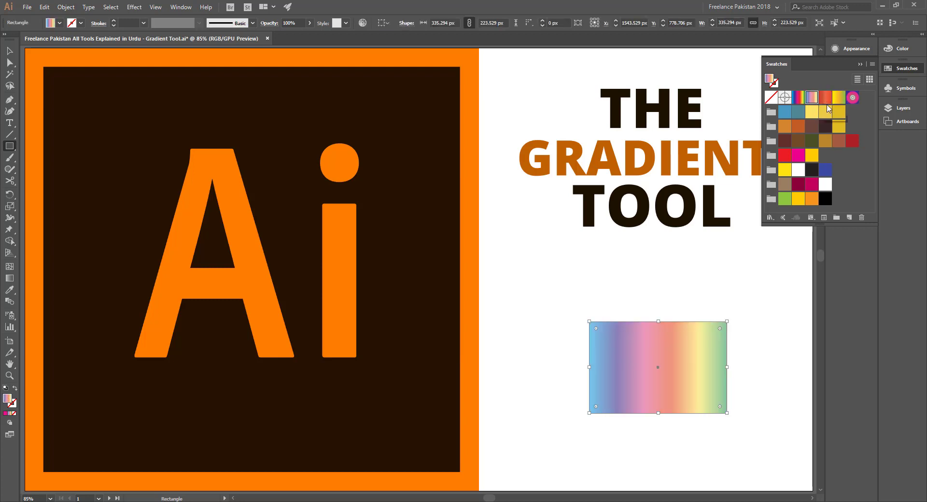
left_click(853, 99)
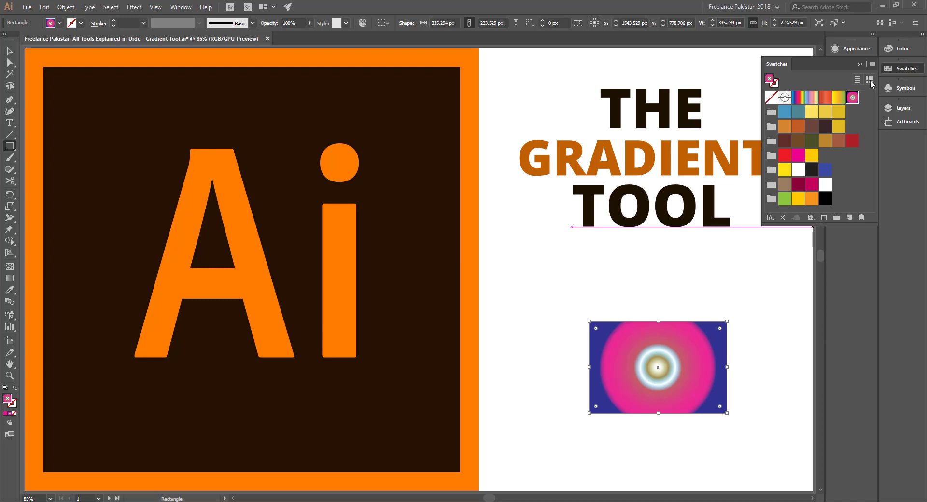
Look over the Swatches panel's options and deselect the rectangle
left_click(873, 65)
key("Escape")
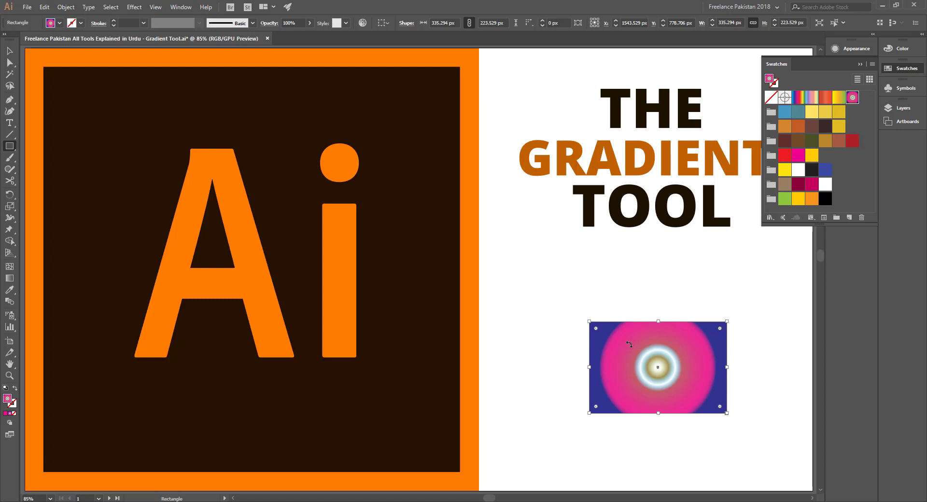
key("v")
left_click(650, 279)
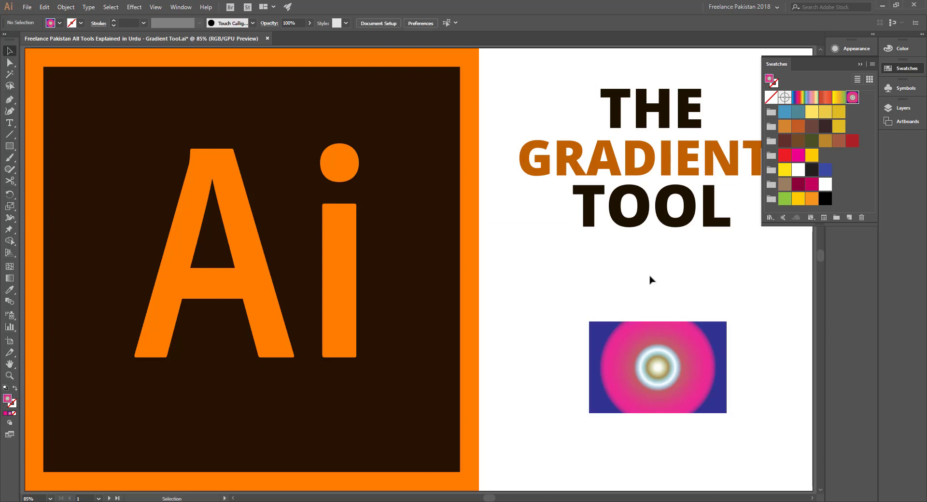
On the second artboard, draw a rectangle about 1800 × 648 px below the title and reset it to the default fill and stroke
key("Page_Down")
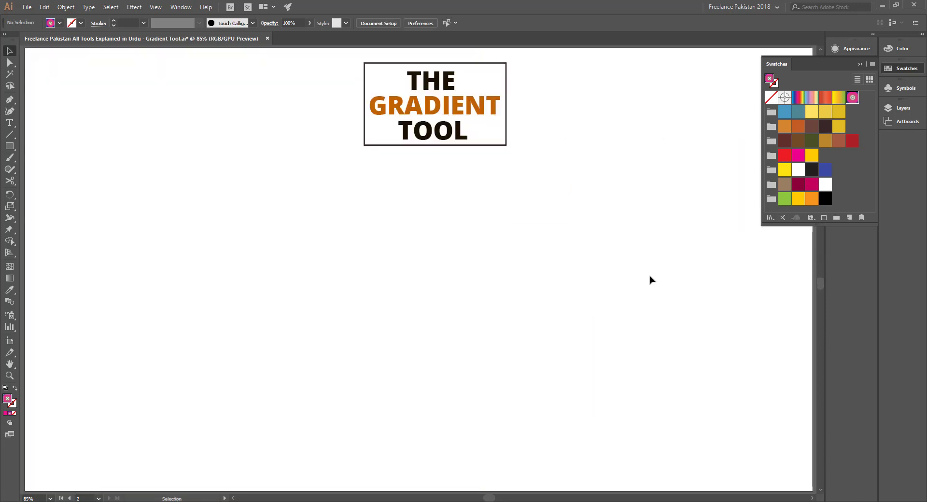
left_click(9, 145)
left_click_drag(44, 203, 784, 468)
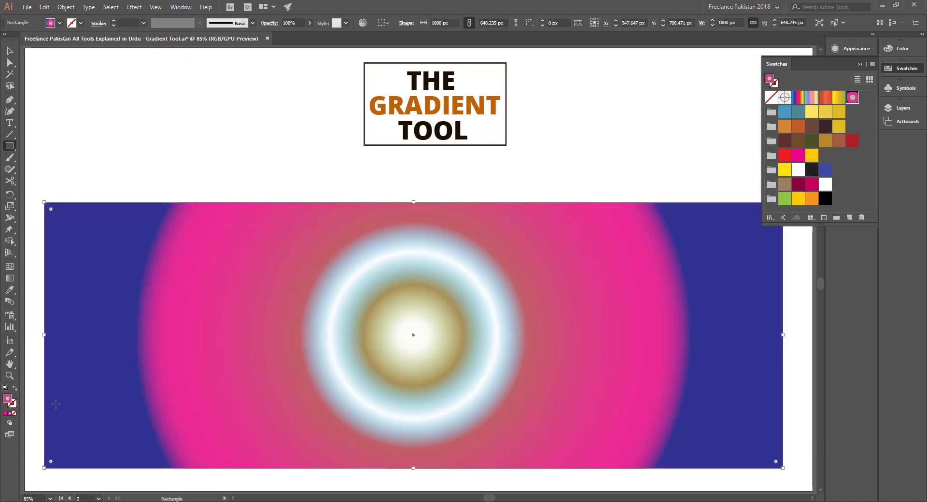
key("d")
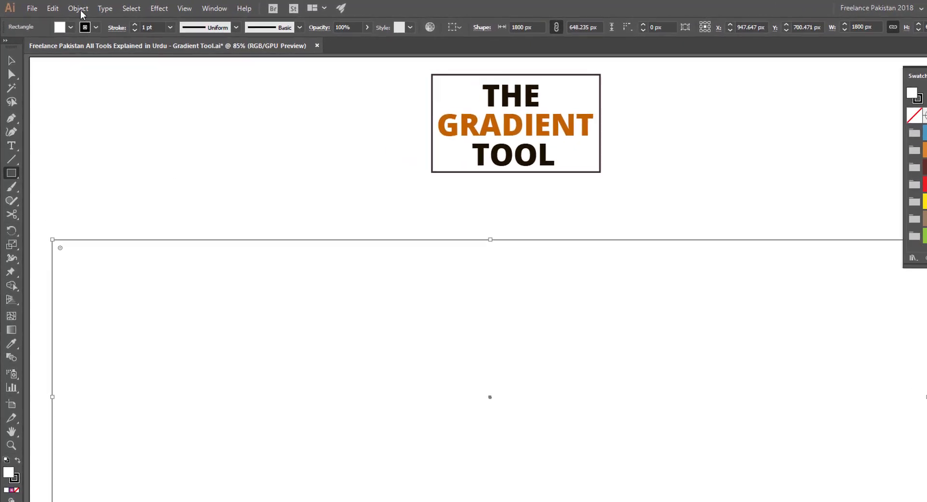
Start splitting the selected rectangle into a grid, with preview on, using 3 rows and 6 columns
left_click(78, 9)
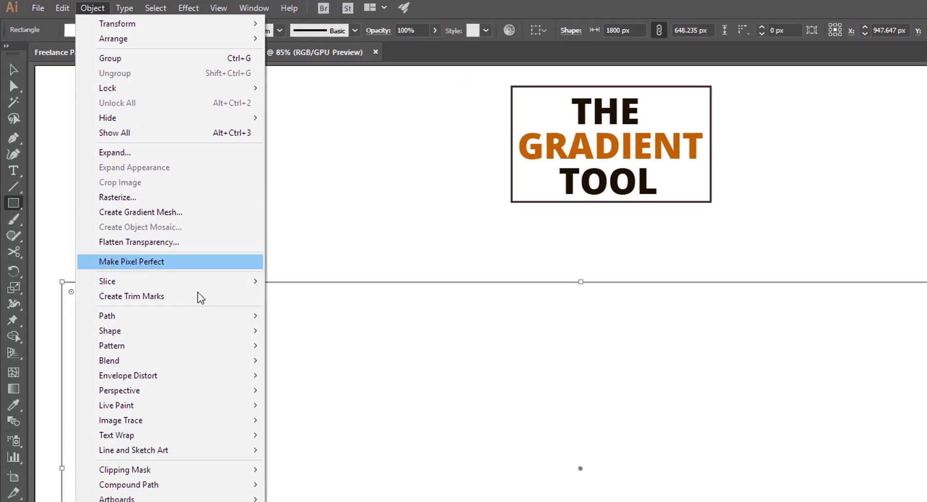
mouse_move(215, 316)
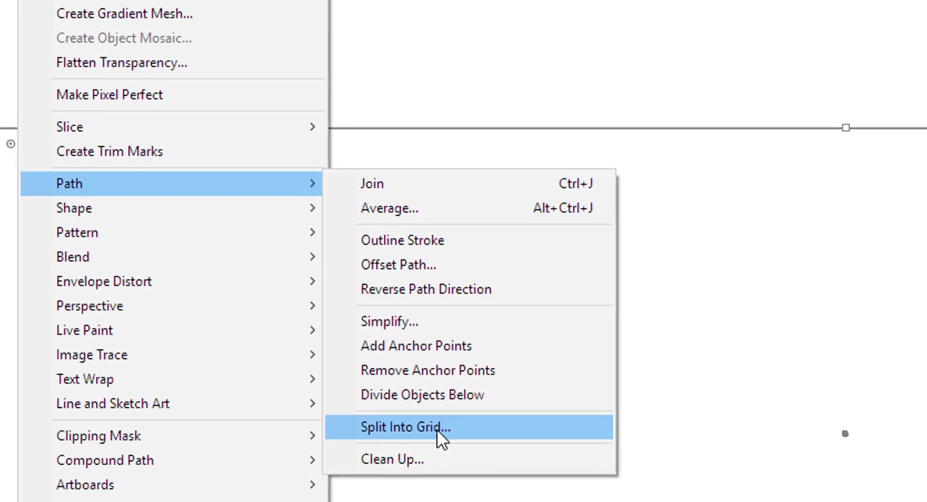
left_click(320, 417)
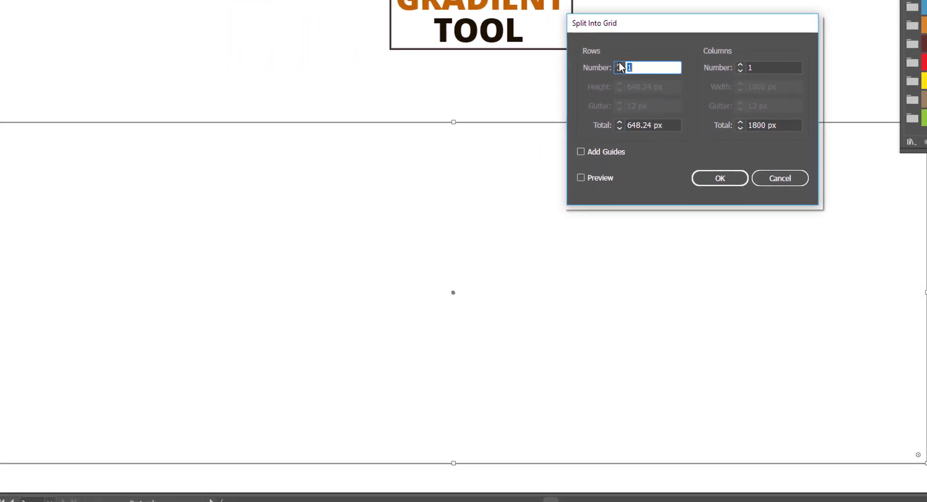
type("3")
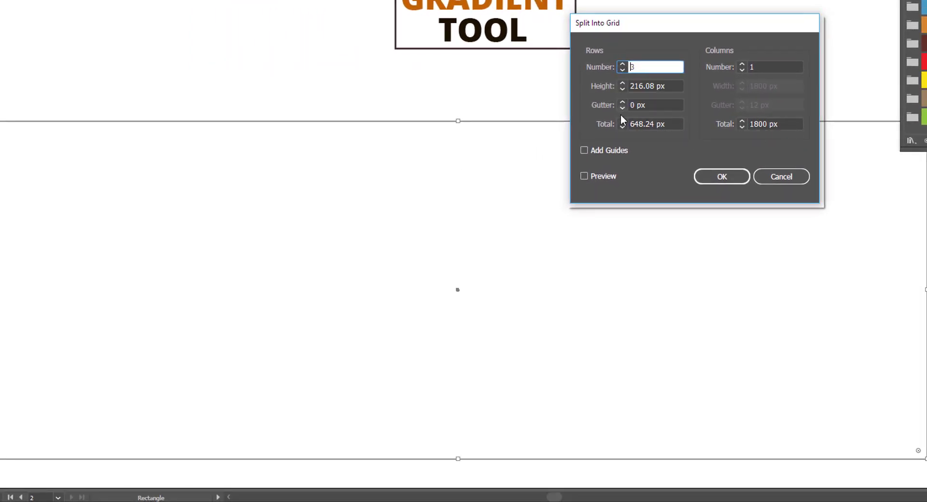
left_click(584, 176)
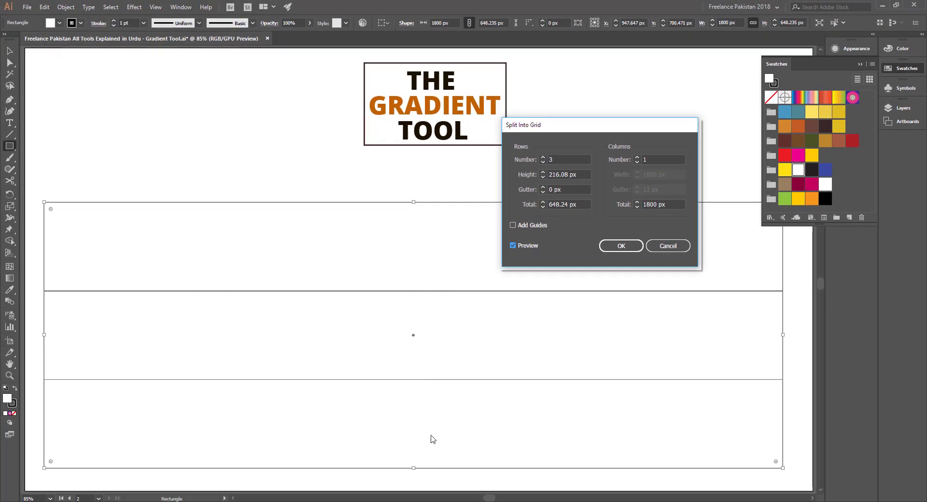
left_click(636, 158)
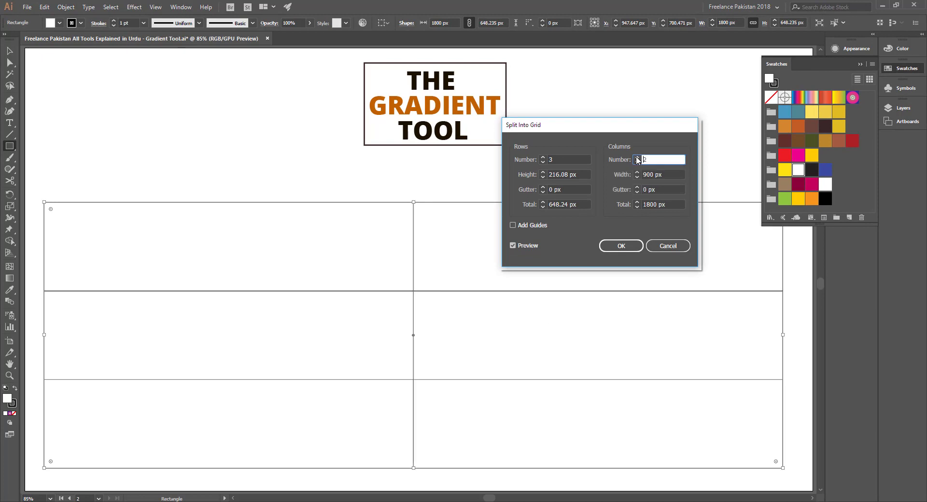
left_click(637, 157)
left_click(637, 157)
left_click(637, 157)
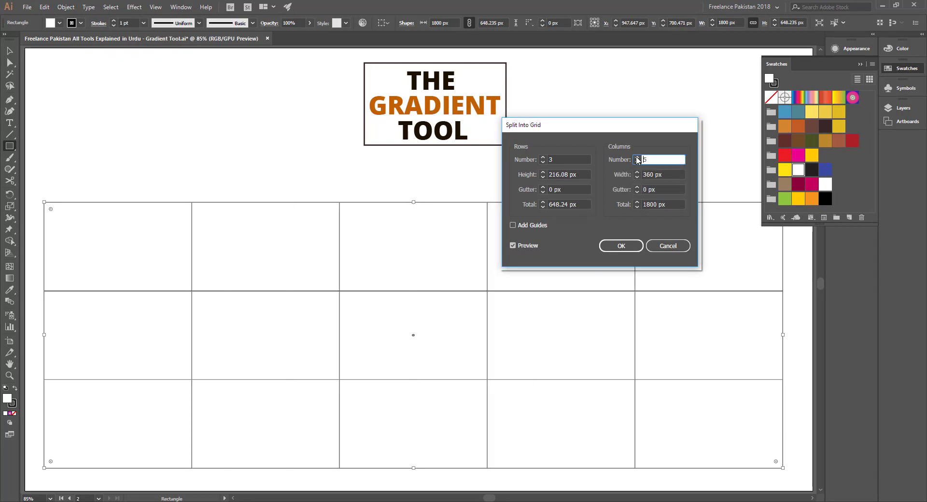
left_click(636, 157)
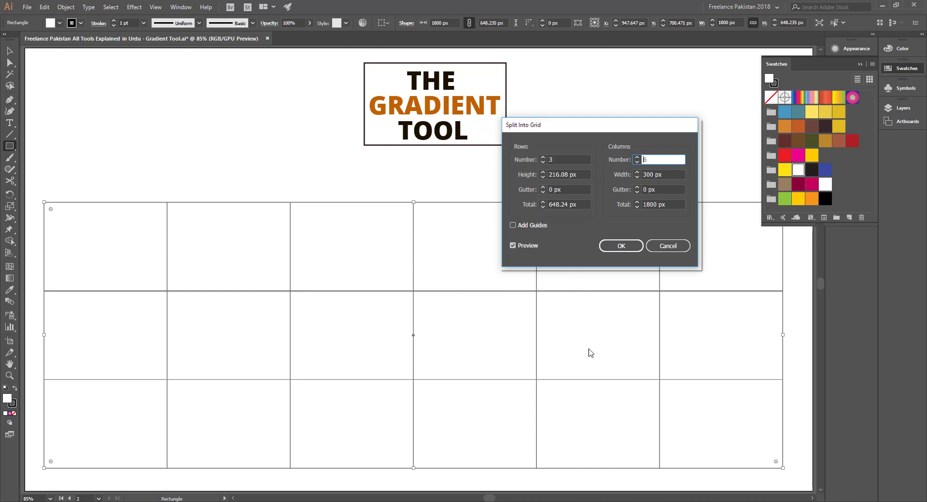
Set the gutter between the grid rows to 10 px
left_click(542, 188)
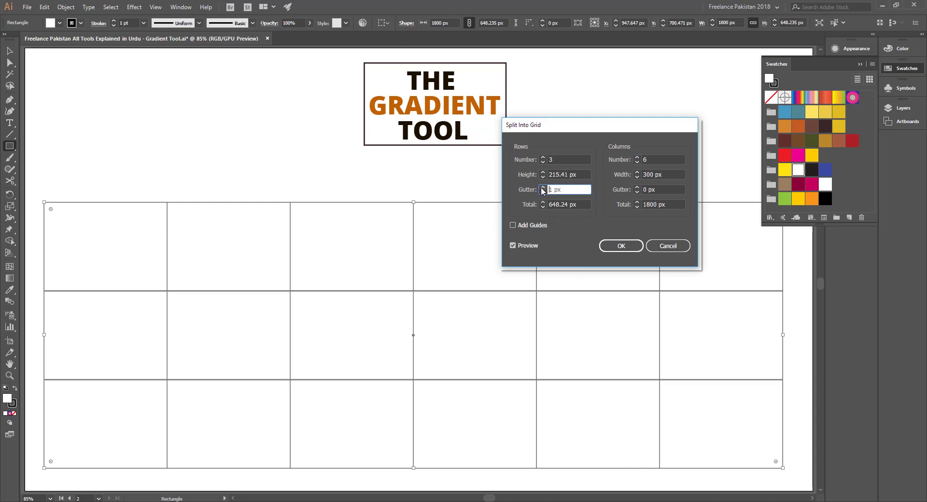
left_click(542, 188)
left_click(542, 188)
left_click(542, 187)
left_click(542, 188)
left_click(542, 189)
left_click(542, 188)
left_click(542, 188)
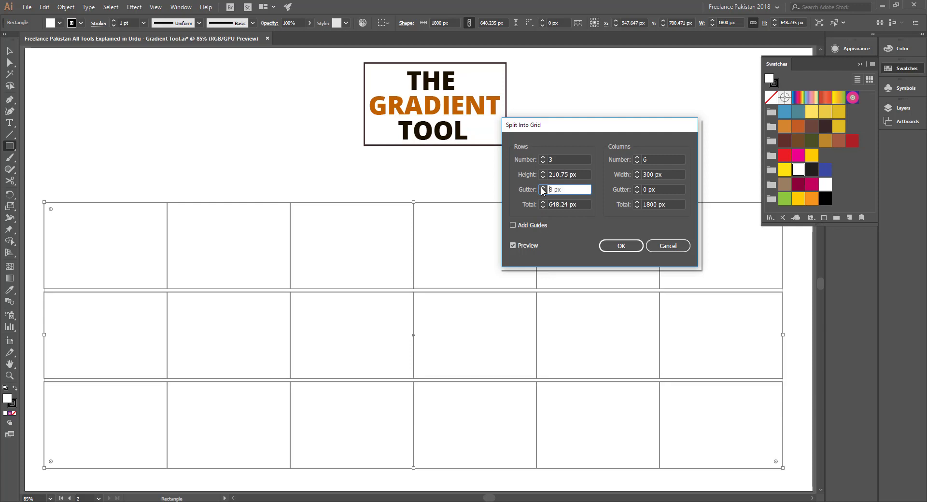
left_click(542, 189)
left_click(542, 188)
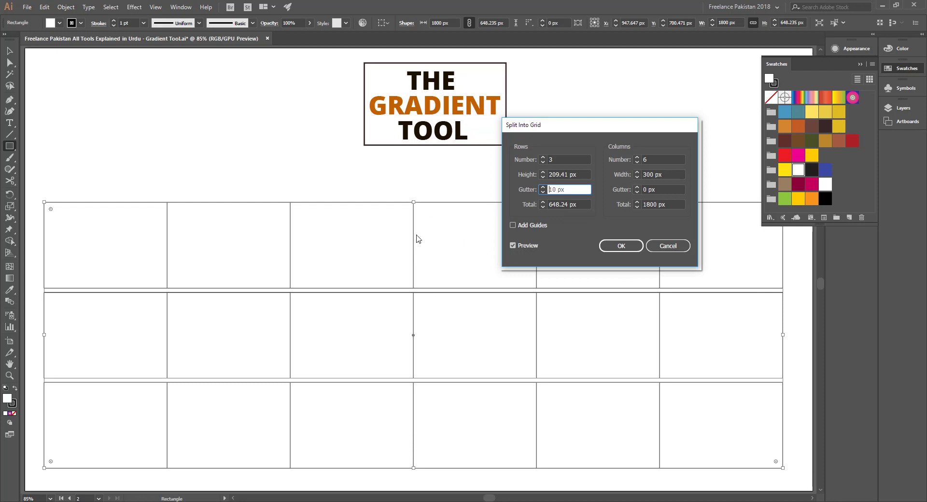
Set the gutter between the grid columns to 10 px and apply the split without guides
left_click(636, 188)
left_click(637, 187)
left_click(637, 188)
left_click(637, 187)
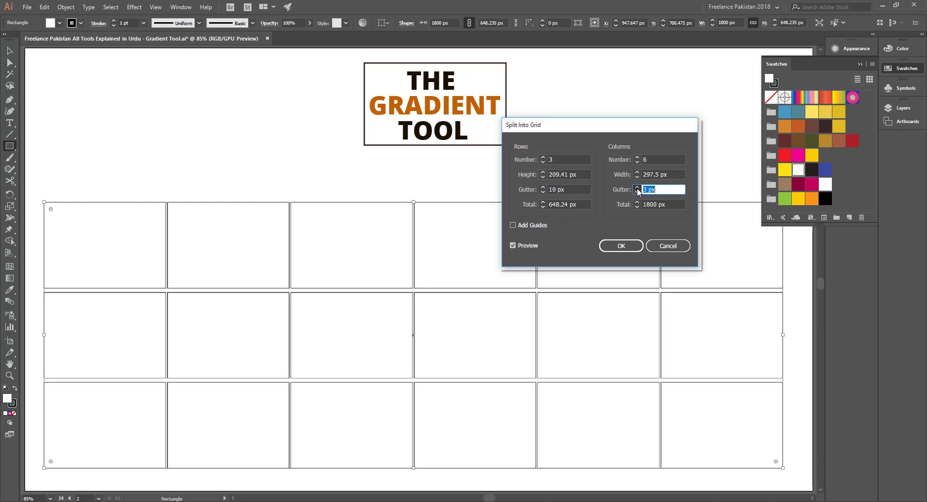
left_click(636, 187)
left_click(636, 188)
left_click(636, 188)
left_click(636, 188)
left_click(637, 188)
left_click(637, 188)
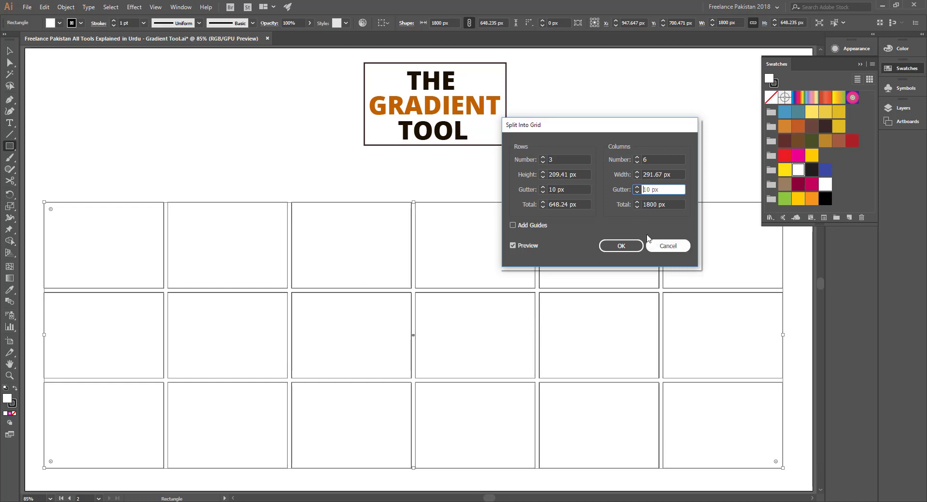
left_click(515, 226)
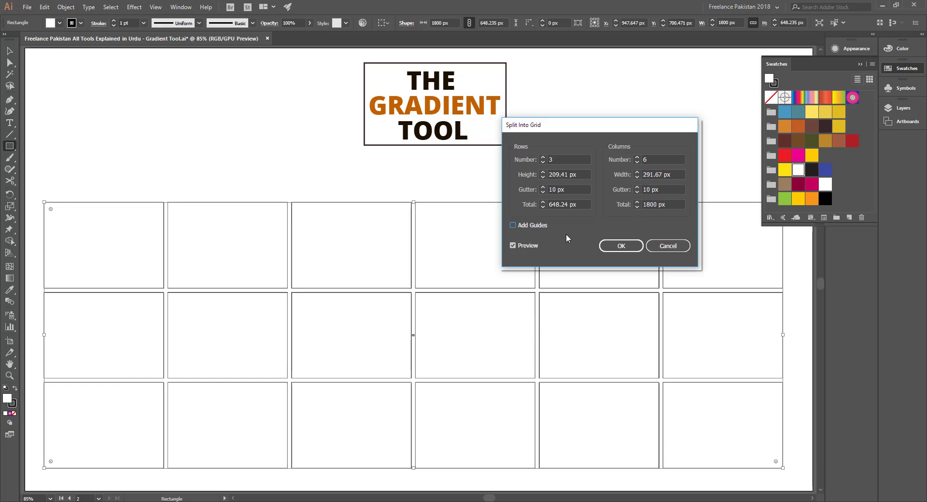
left_click(621, 246)
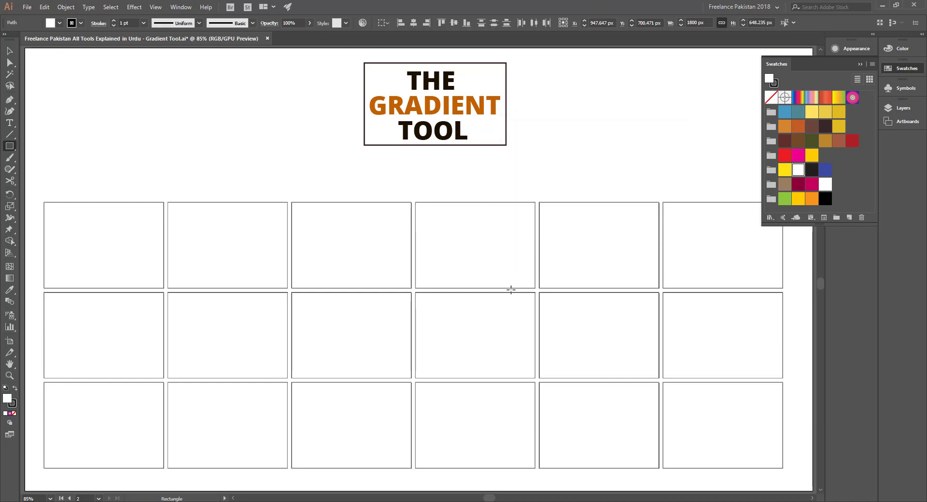
Select several grid cells one by one in the first two rows to check that they are separate shapes
left_click(9, 51)
left_click(146, 239)
left_click(242, 240)
left_click(331, 248)
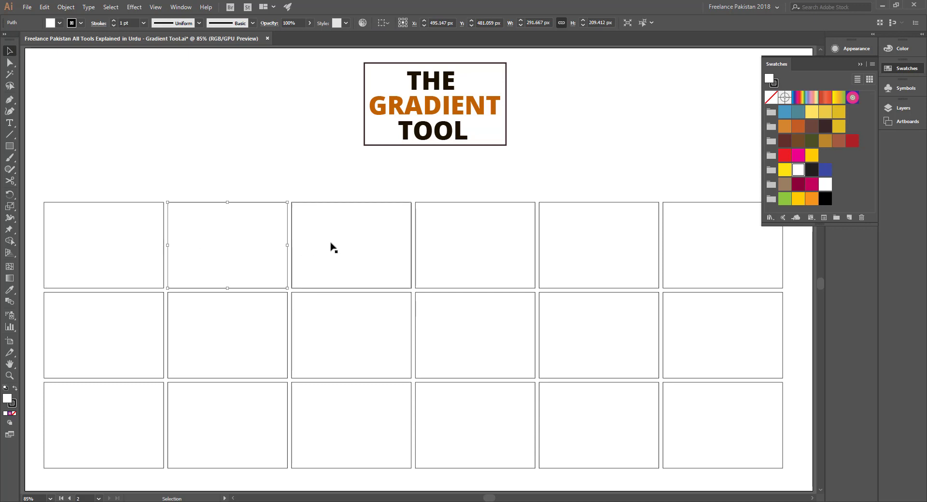
left_click(437, 248)
left_click(600, 250)
left_click(687, 246)
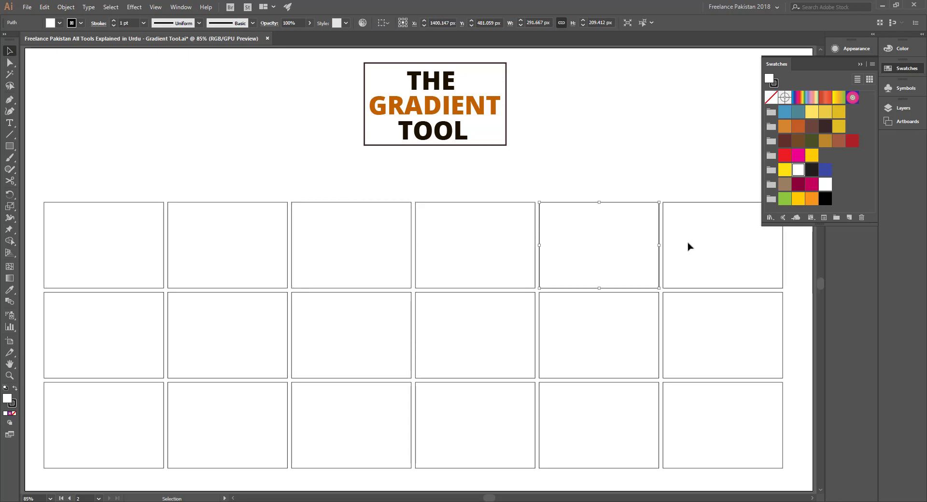
left_click(724, 335)
left_click(562, 356)
left_click(502, 344)
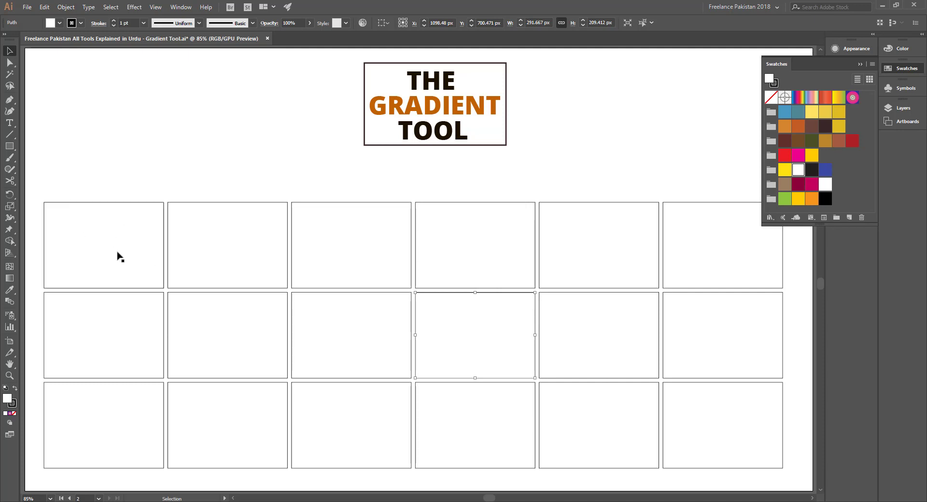
Fill the first three cells of the top row with the red, green and magenta-purple gradients from the Brights library
scroll(118, 246, "down", 2)
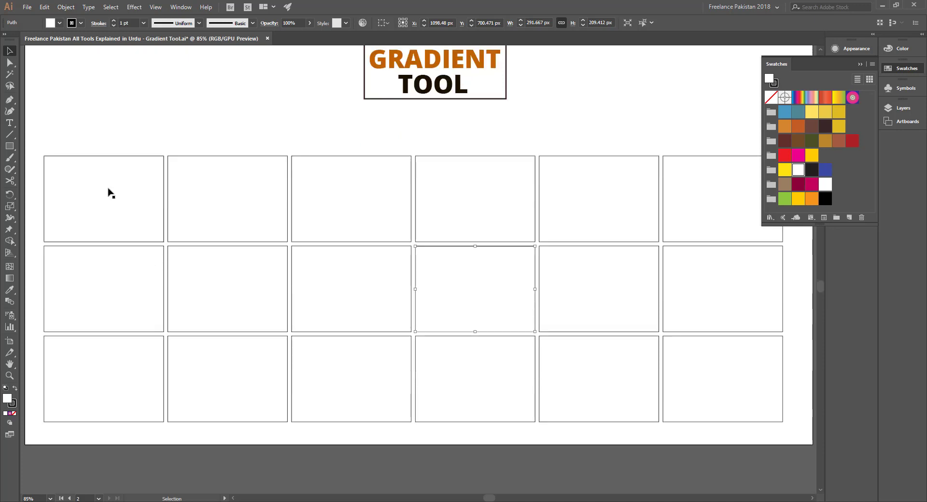
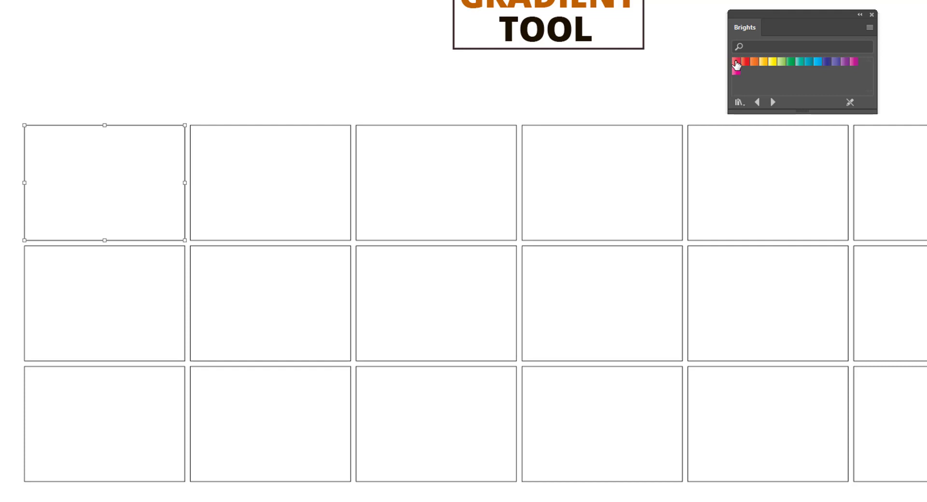
left_click(736, 64)
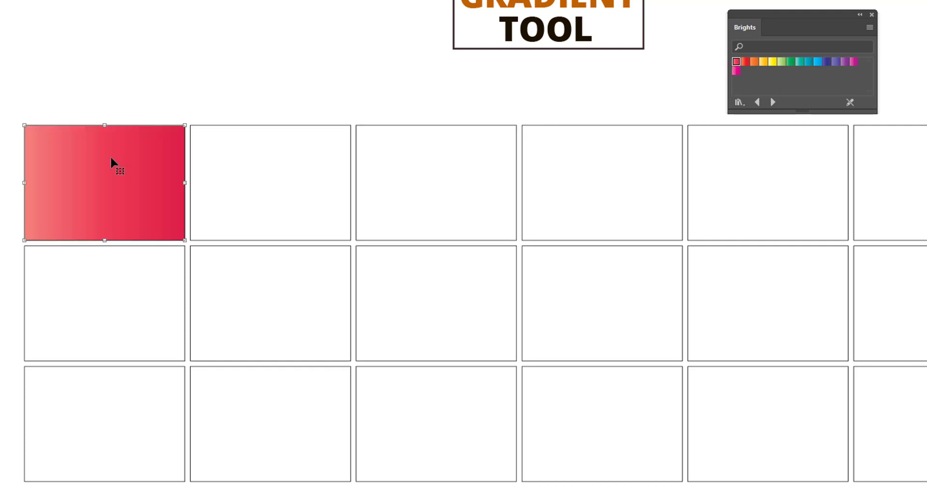
left_click(243, 181)
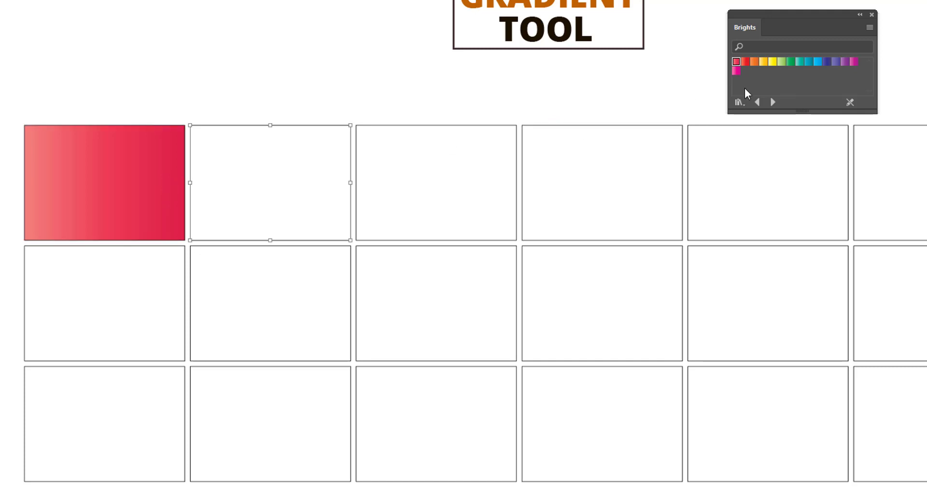
left_click(790, 62)
left_click(451, 182)
left_click(853, 63)
left_click(853, 63)
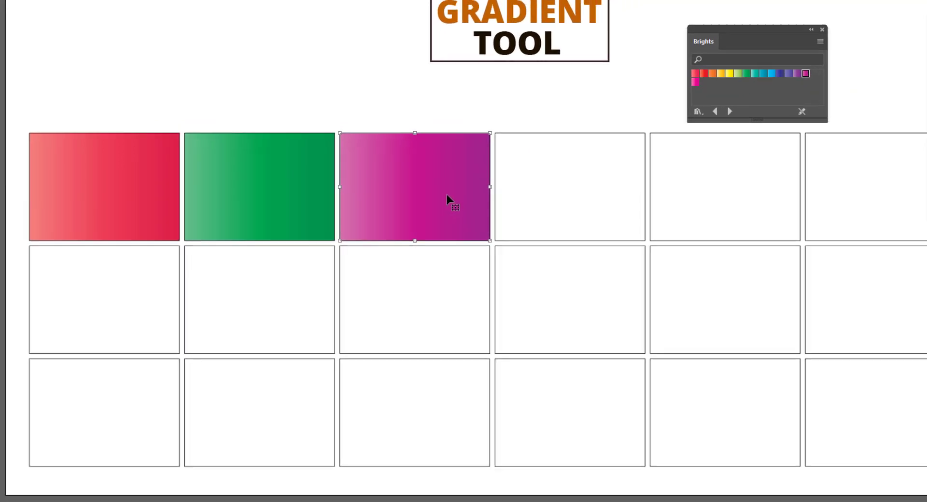
Open the Gradient tool's settings for the magenta cell and examine the opacity and location of its three colour stops
double_click(7, 280)
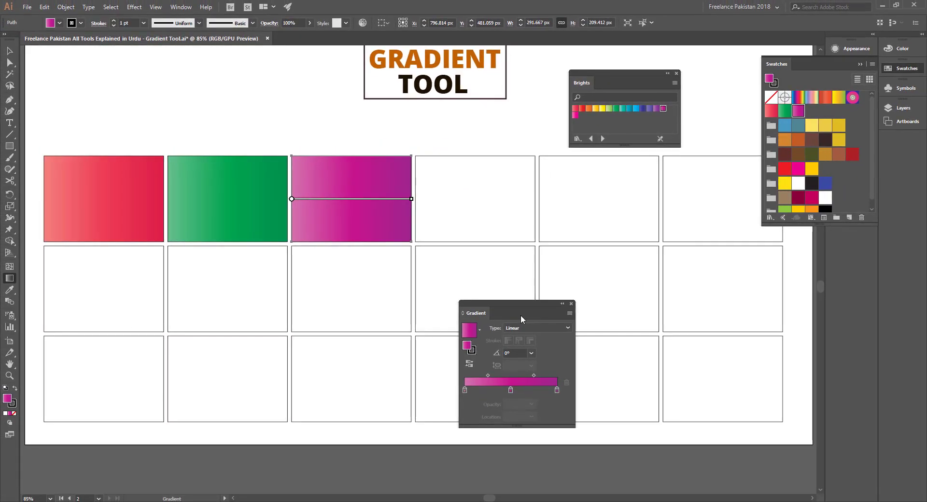
left_click_drag(531, 316, 506, 152)
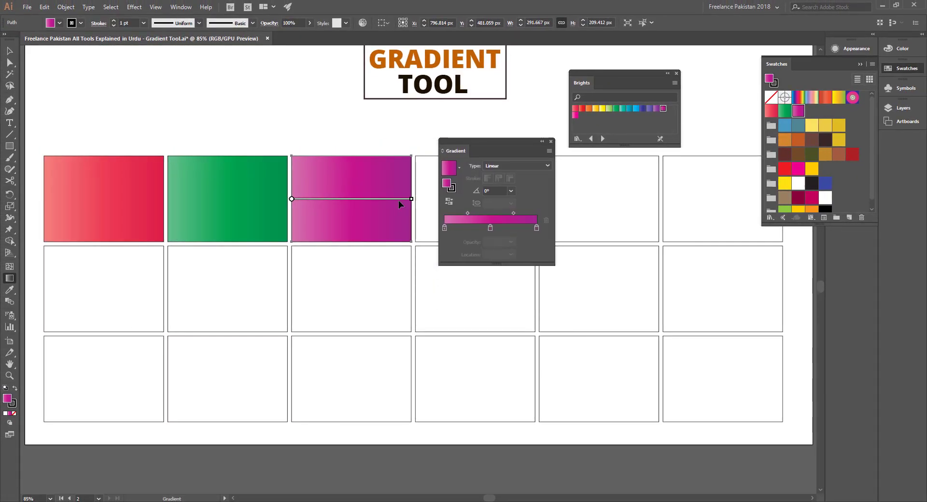
left_click(444, 229)
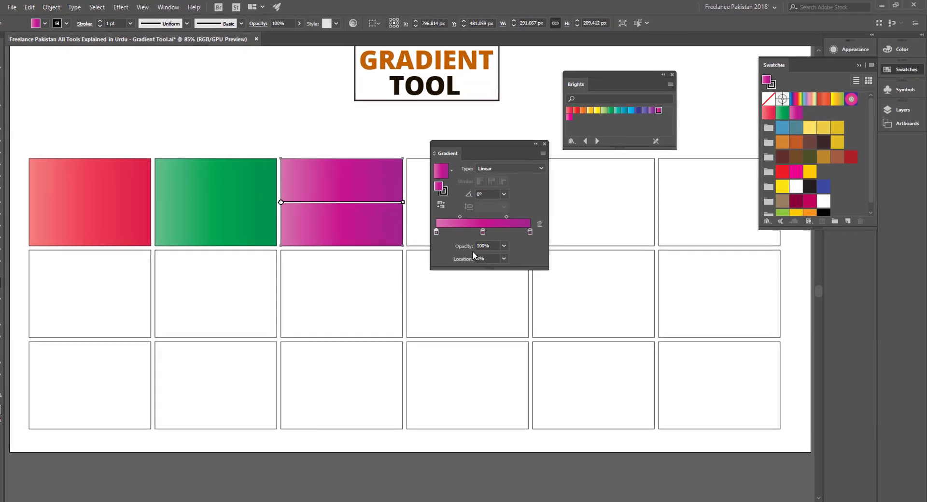
left_click(536, 228)
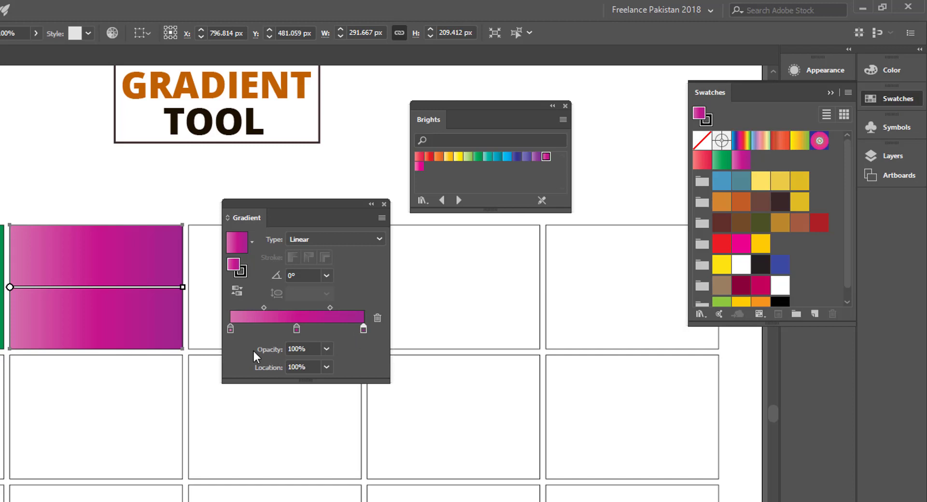
left_click(229, 329)
left_click(296, 330)
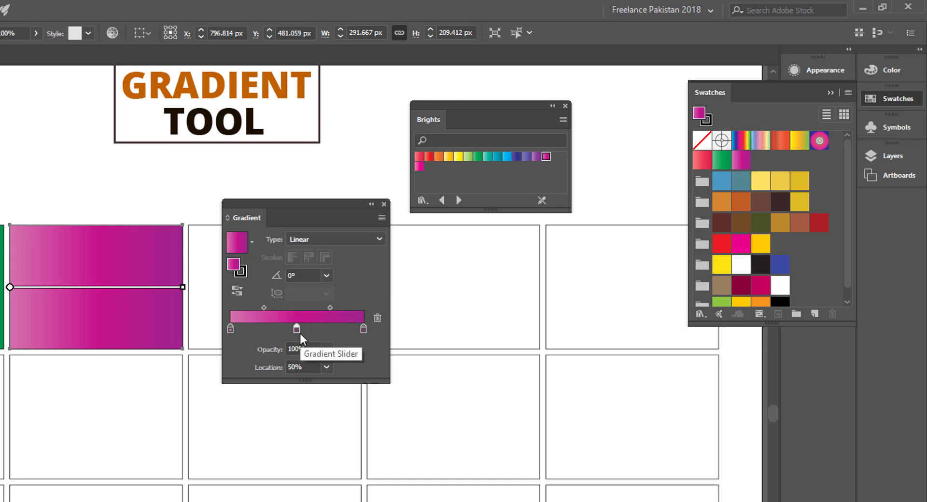
mouse_move(109, 300)
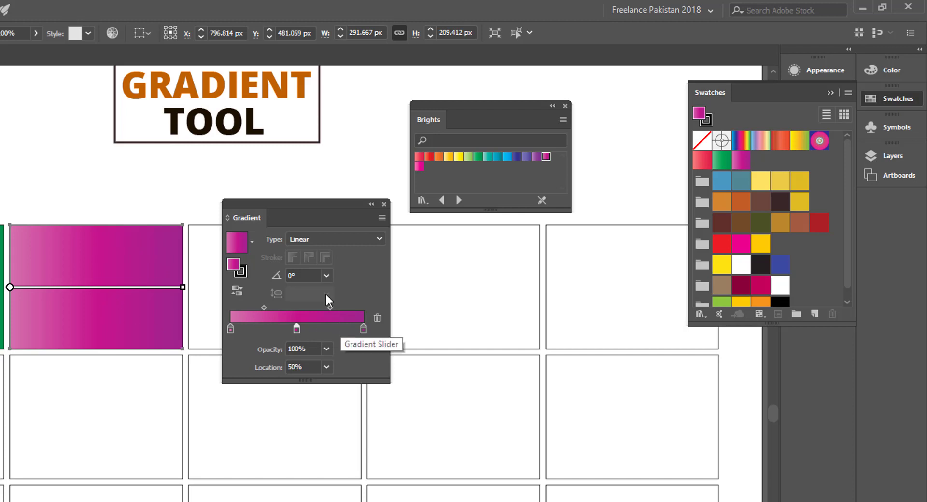
Change the magenta cell's gradient to Radial, stretch its aspect ratio to 152% and enlarge its spread beyond the cell
left_click(307, 239)
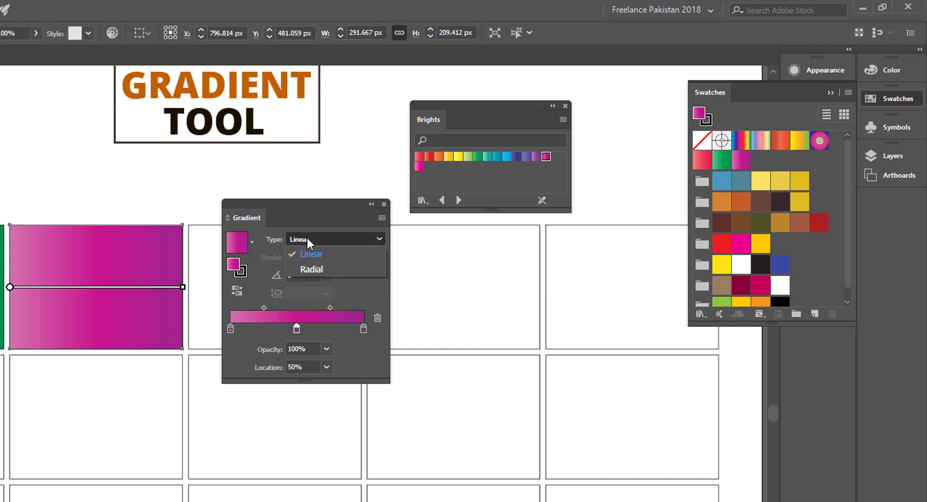
left_click(311, 268)
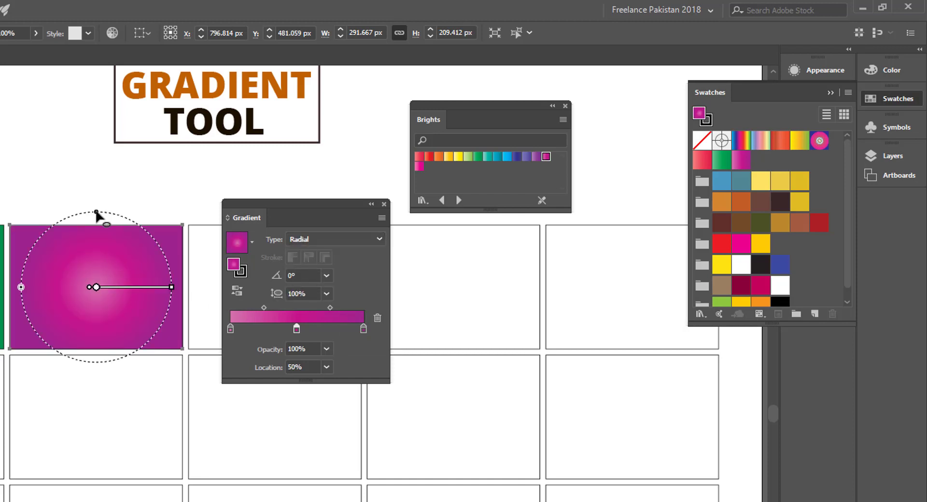
left_click_drag(96, 211, 95, 172)
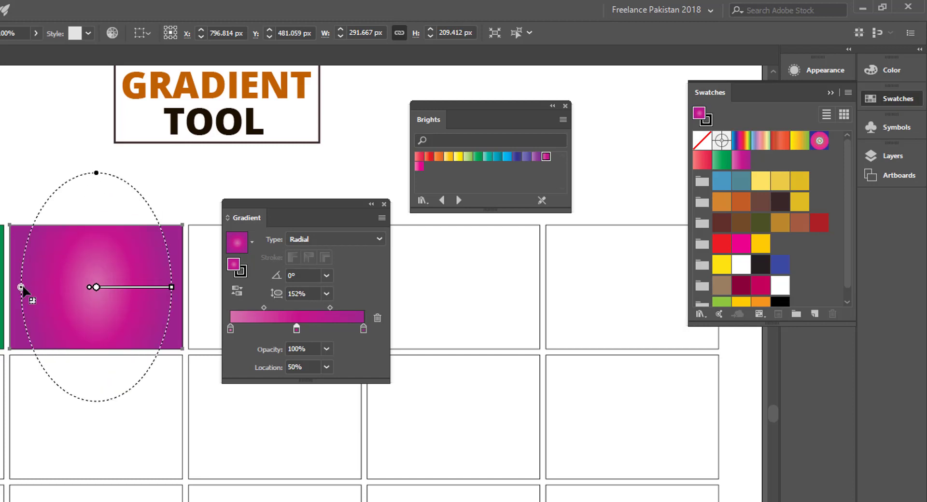
left_click_drag(21, 286, 0, 288)
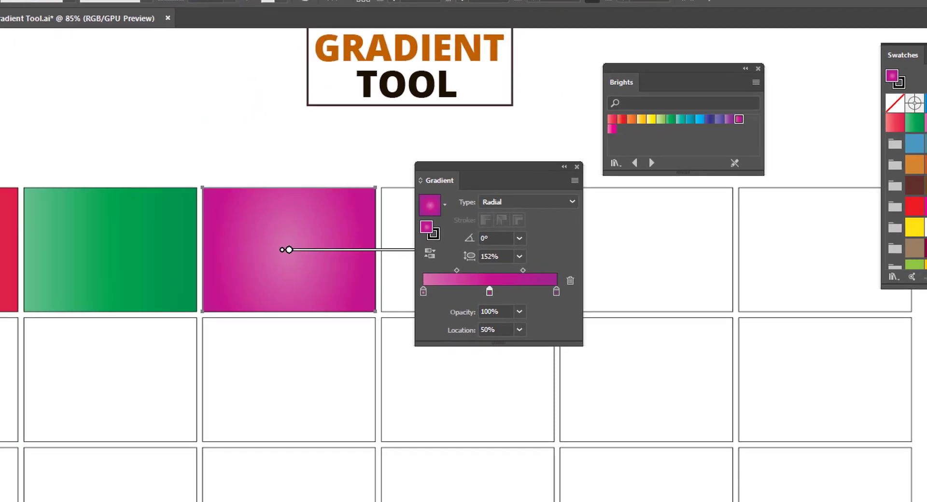
Move the gradient settings clear of the magenta cell and load the Color Combinations gradient library in place of Brights
left_click_drag(538, 178, 176, 106)
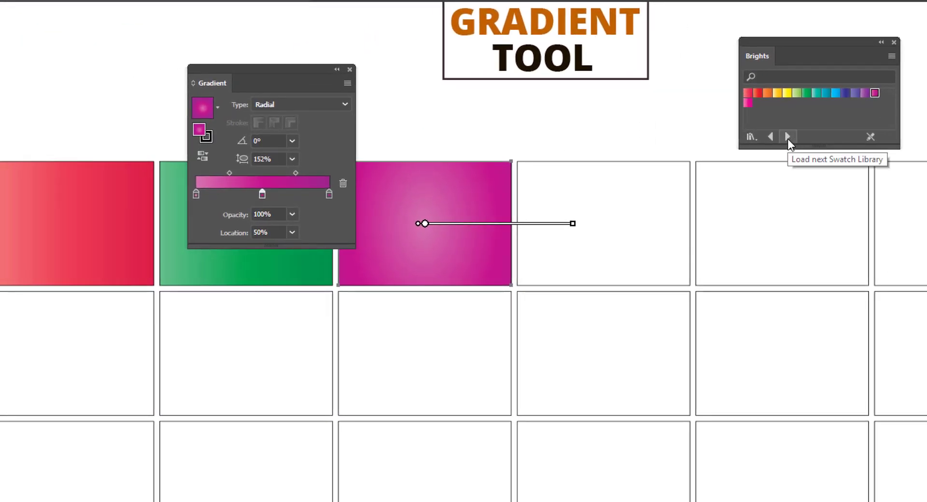
left_click(788, 139)
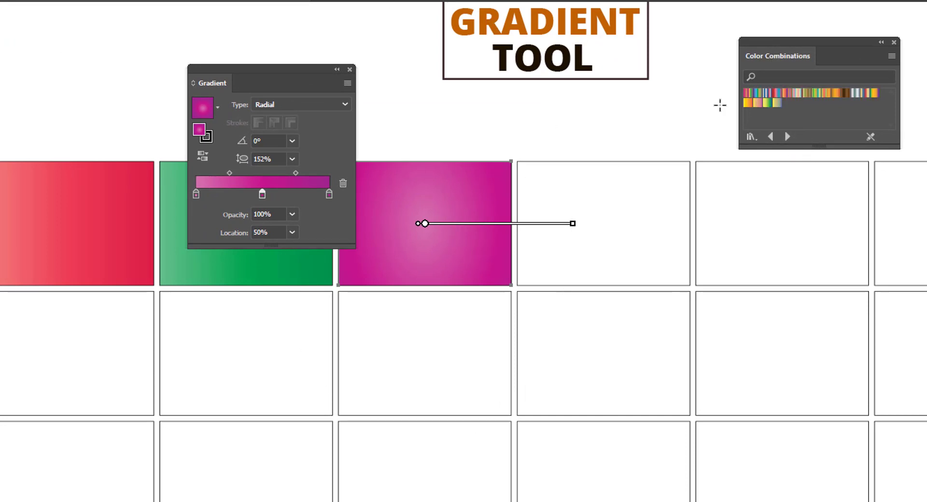
Fill the fourth cell of the top row with the silver-and-teal gradient from the Color Combinations library
left_click(748, 94)
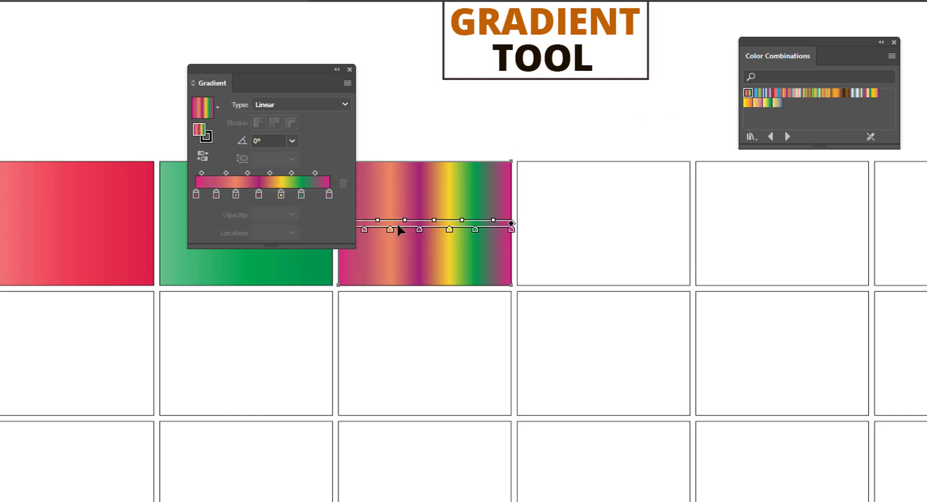
key("ctrl+z")
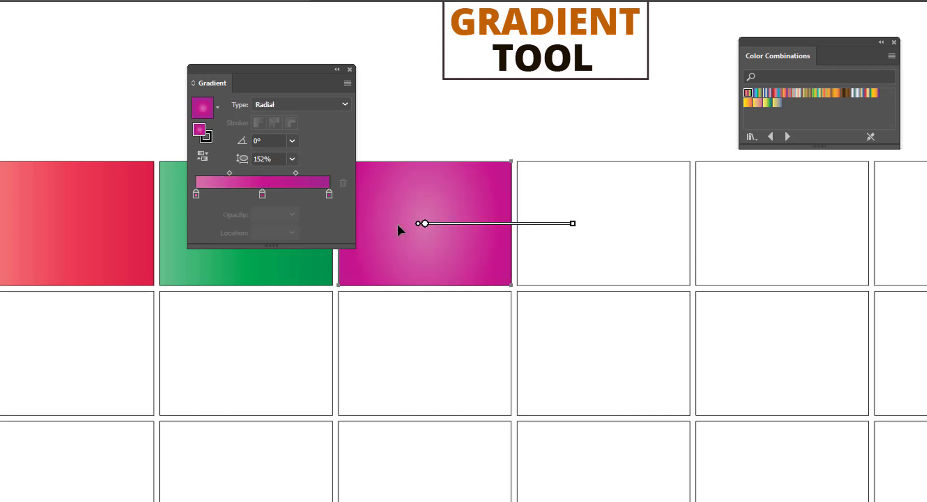
key("v")
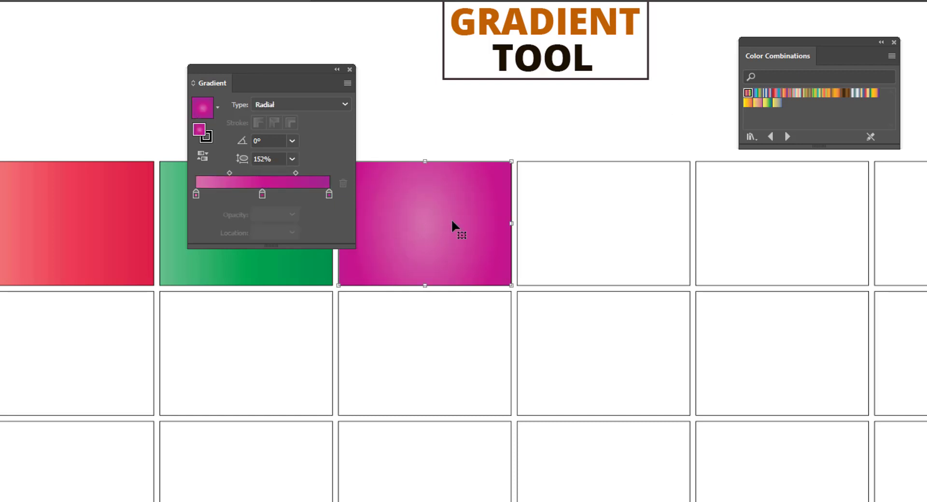
left_click(595, 210)
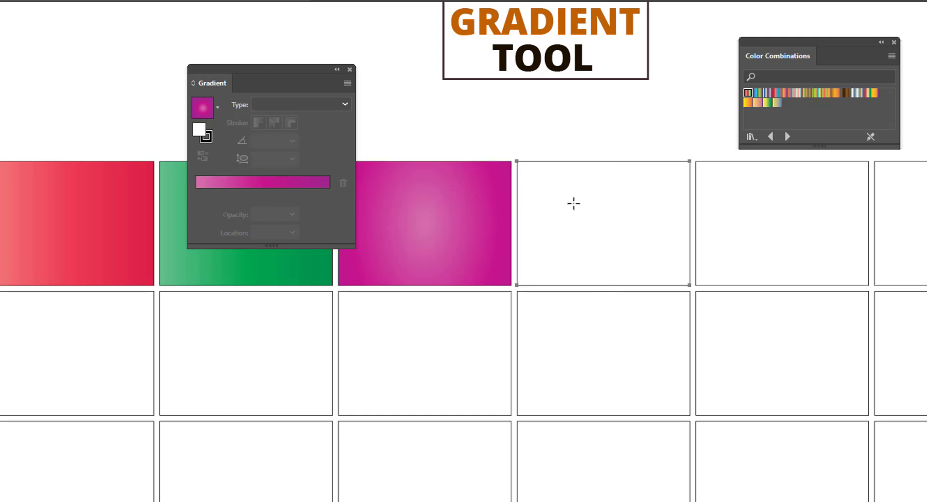
left_click(618, 201)
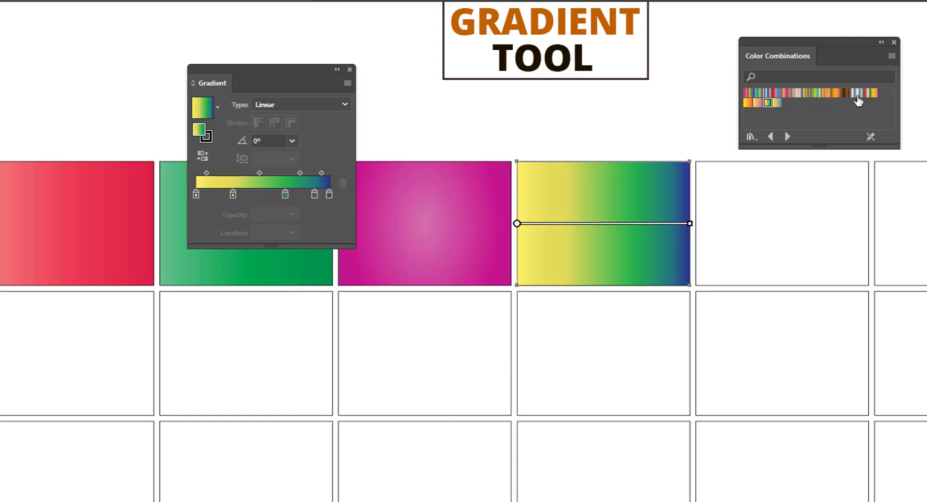
left_click(855, 94)
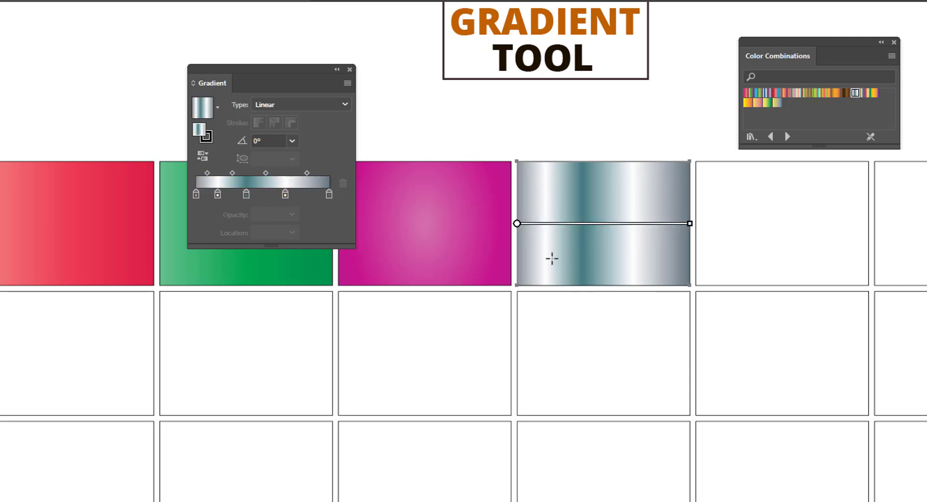
Load the Earthtones gradient library and fill the fifth cell of the top row with its copper, red and gold gradient
left_click(788, 137)
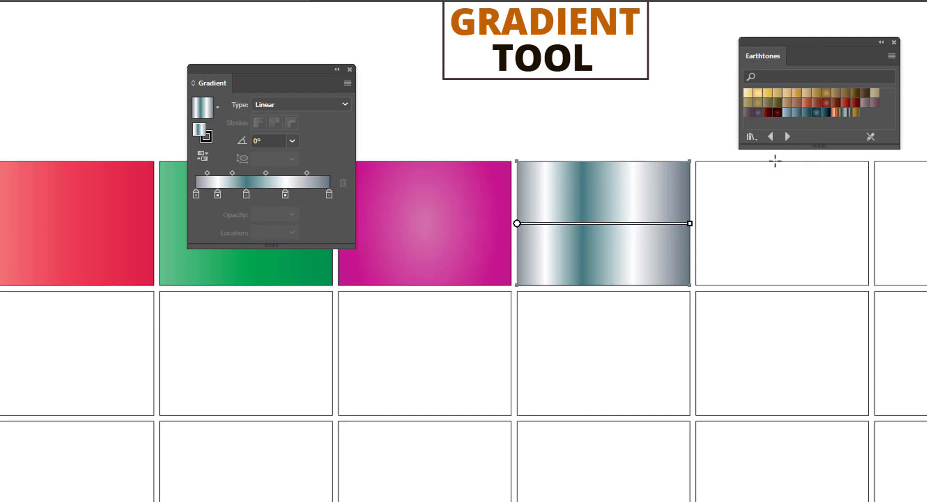
key("v")
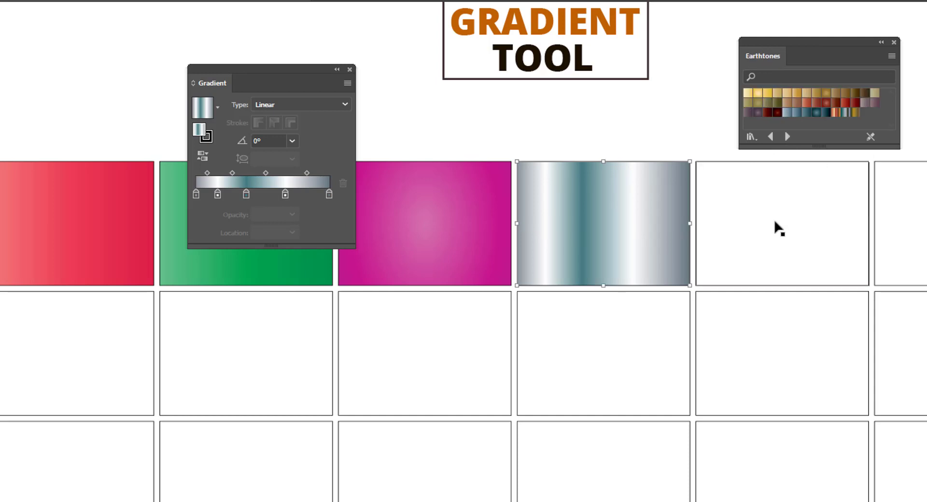
left_click(778, 226)
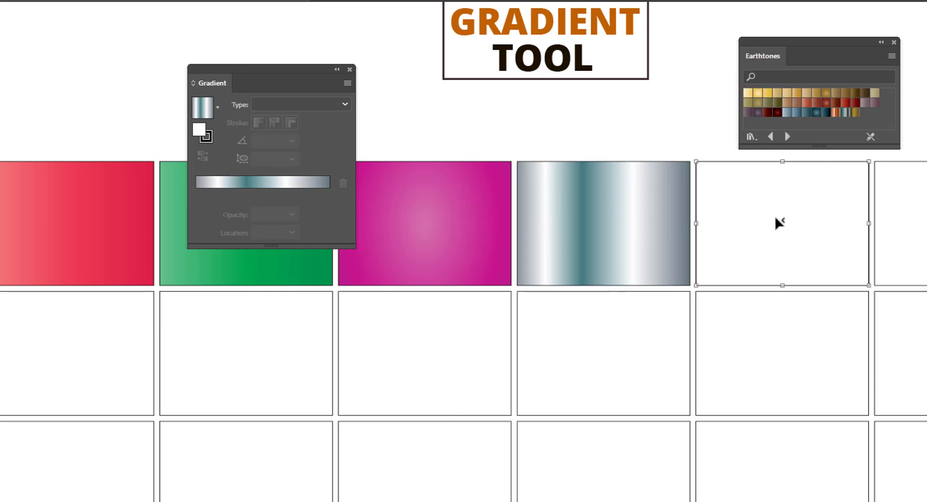
left_click(836, 114)
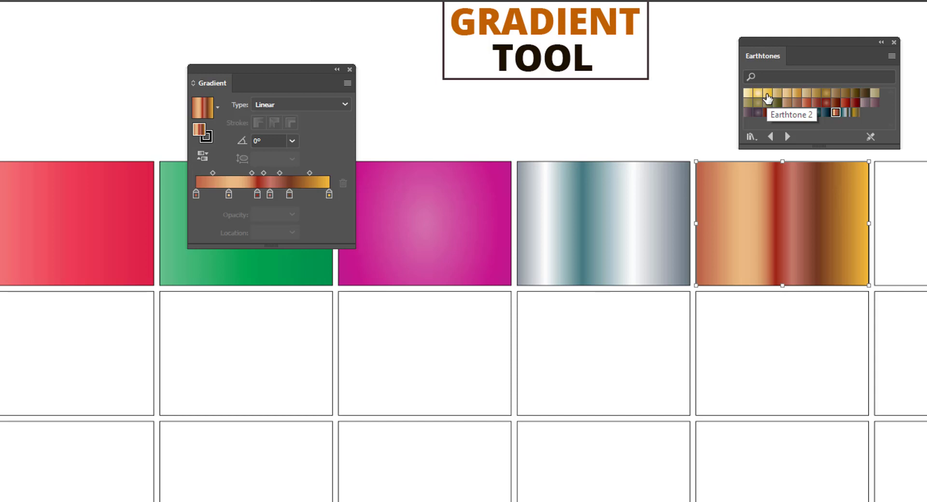
key("g")
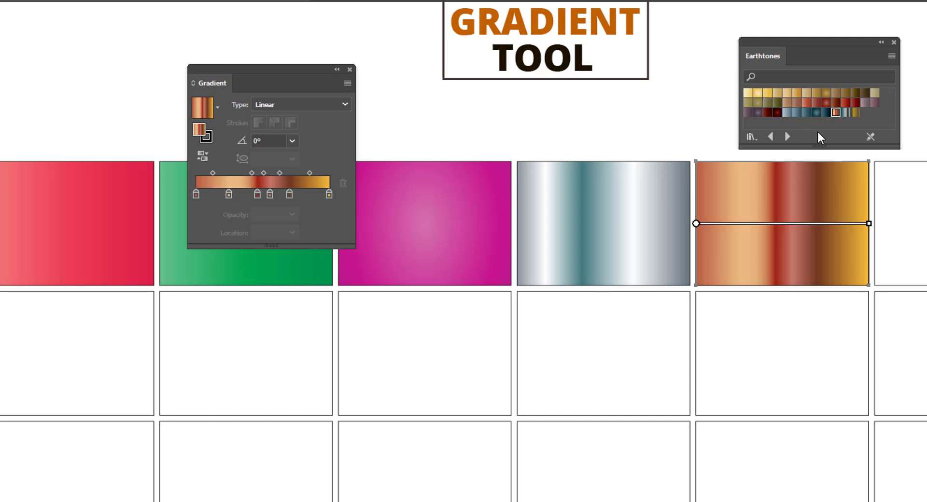
key("v")
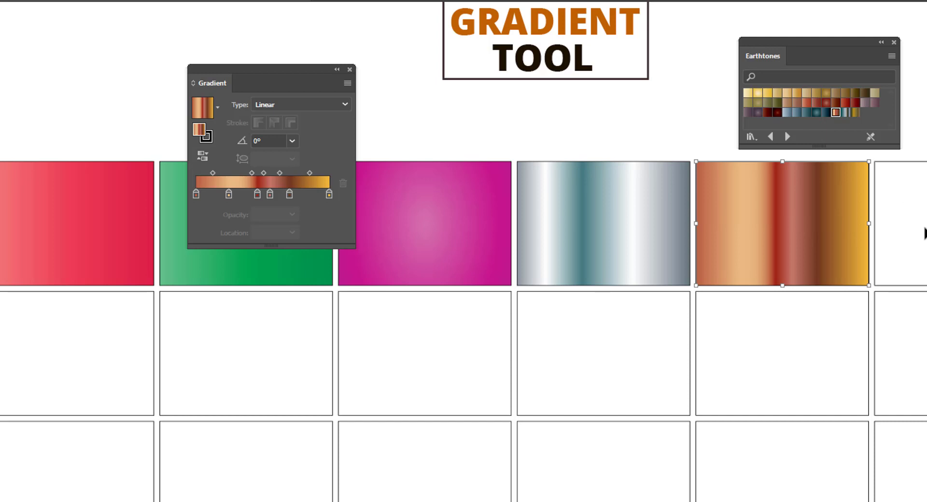
Load the Fades library, fill the sixth cell of the top row with its first black fade and close the Swatches panel
left_click(924, 233)
left_click(789, 138)
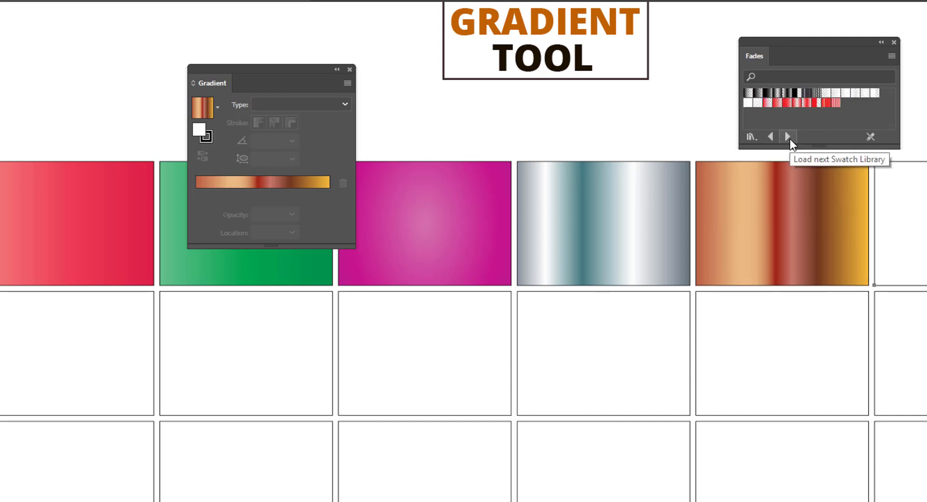
left_click(747, 99)
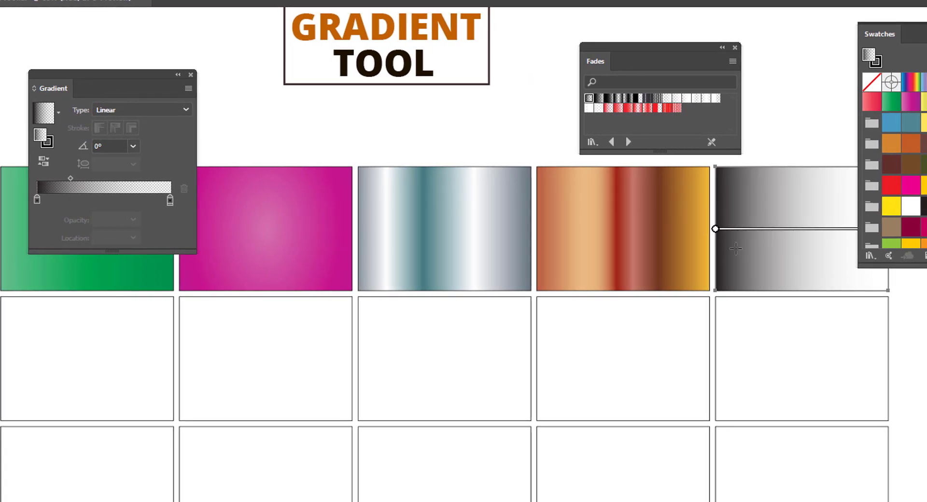
mouse_move(715, 230)
left_click(926, 35)
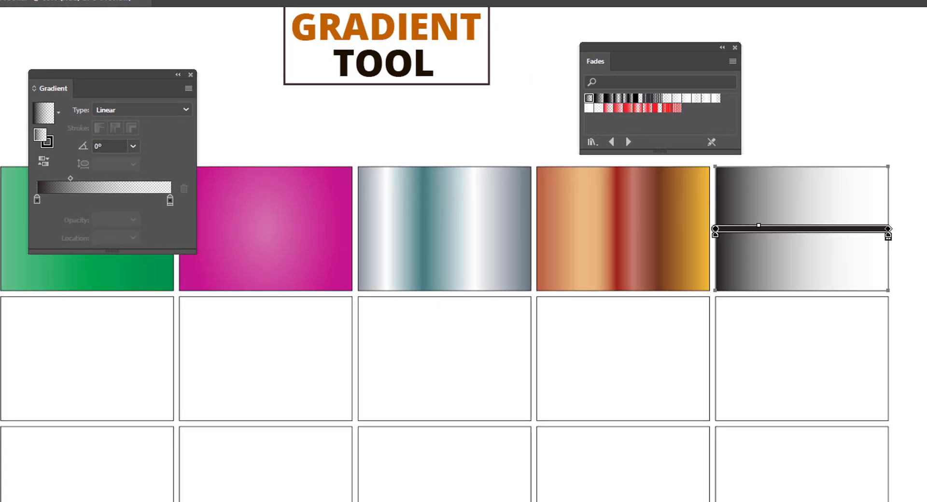
Examine the colour and opacity of the starting stop in the sixth cell's black fade
left_click(36, 200)
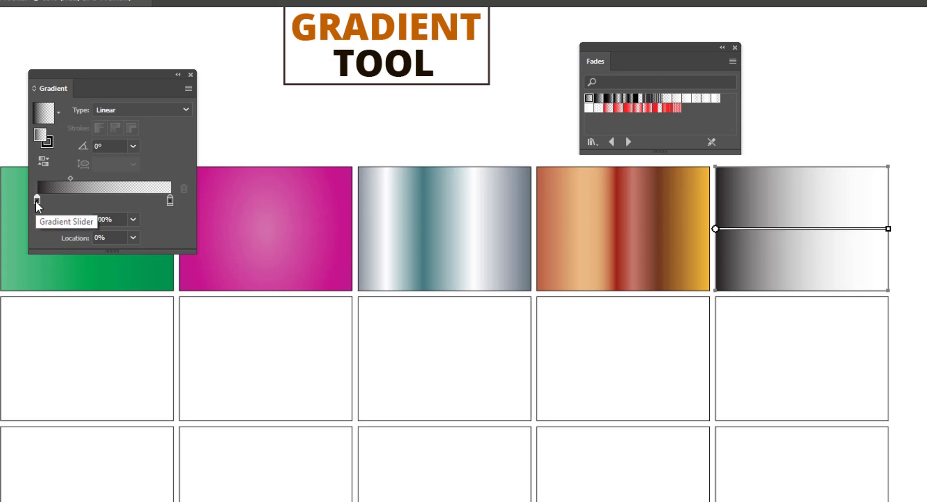
double_click(36, 199)
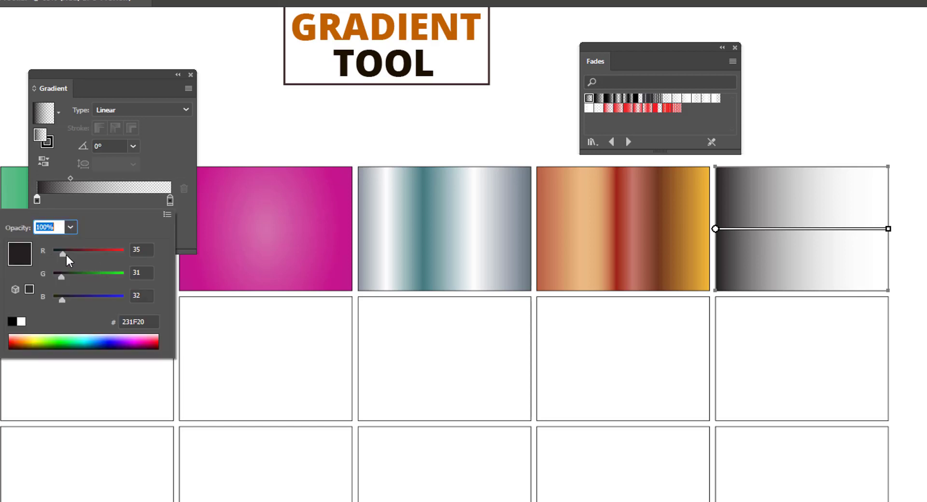
left_click(133, 172)
Try 100% opacity on the end stop of the sixth cell's black fade and return it to 0%
left_click(170, 201)
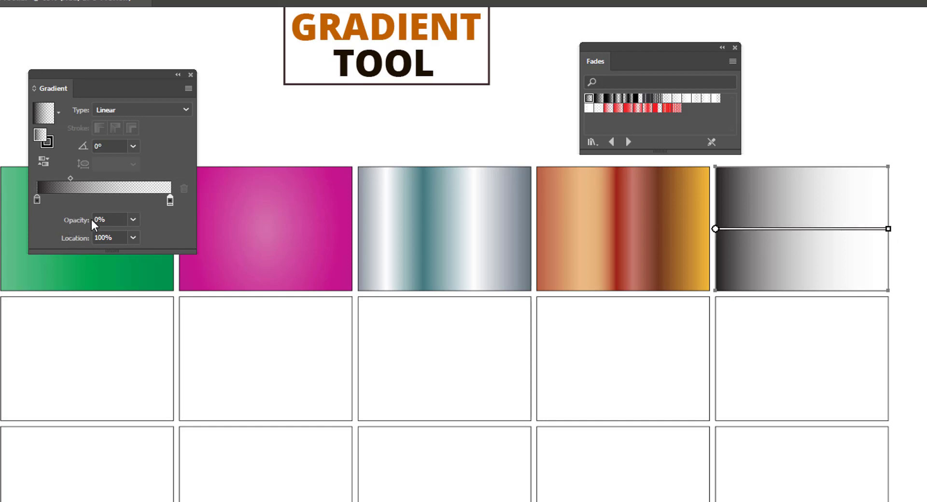
left_click(132, 220)
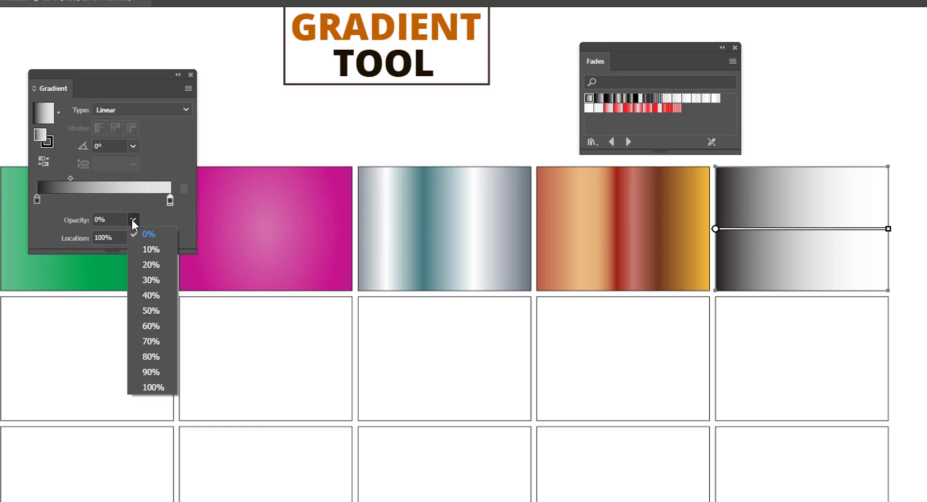
left_click(165, 386)
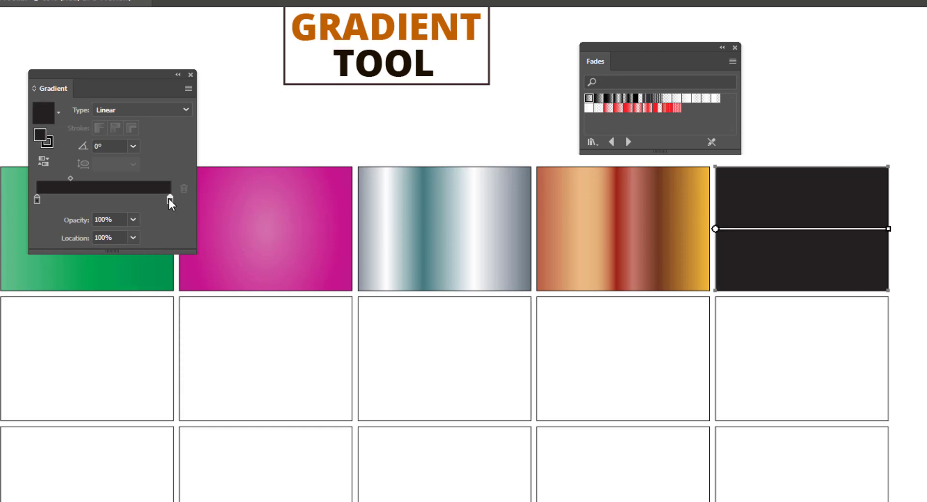
left_click(132, 220)
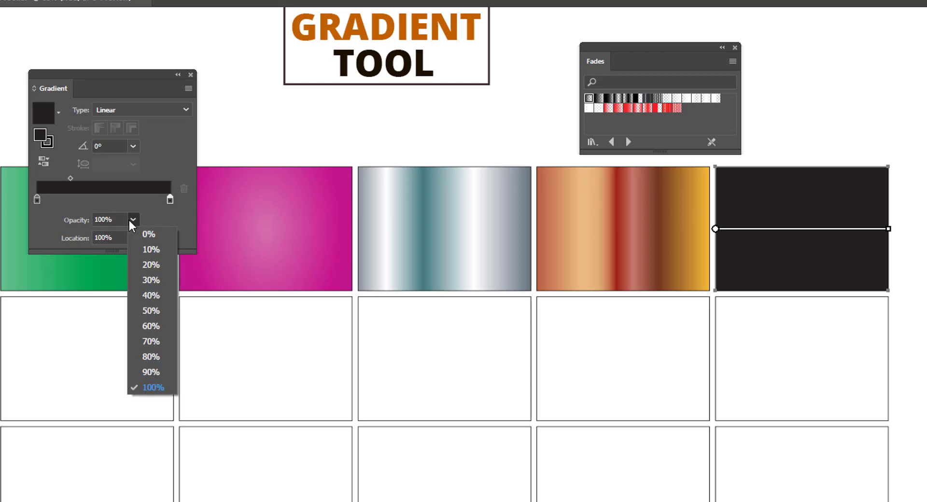
left_click(149, 234)
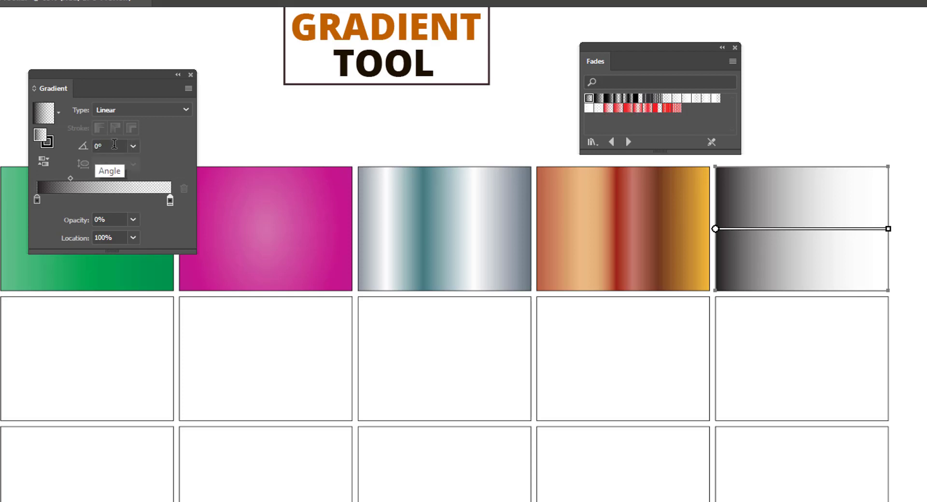
Set the angle of the sixth cell's black fade to 120°
left_click(134, 147)
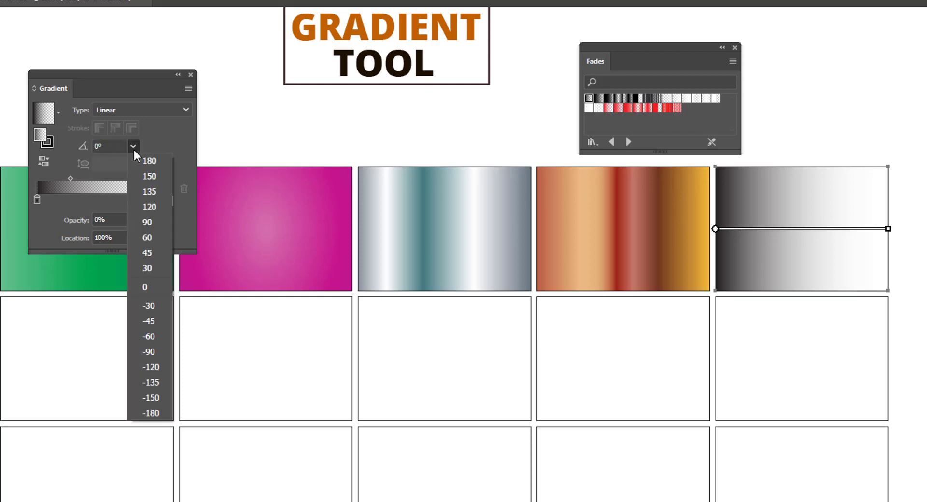
left_click(149, 213)
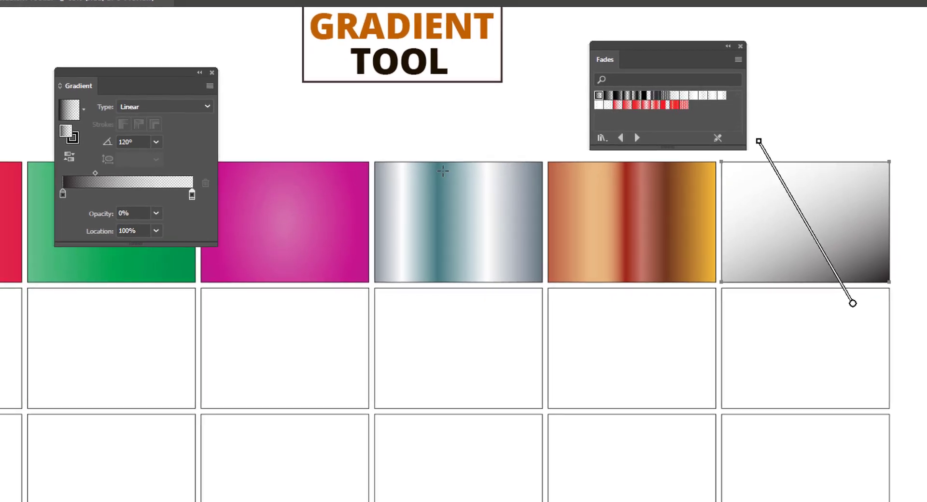
Fill the first cell of the second row with the Fade To Center Red gradient and select its middle colour stop
left_click(11, 355)
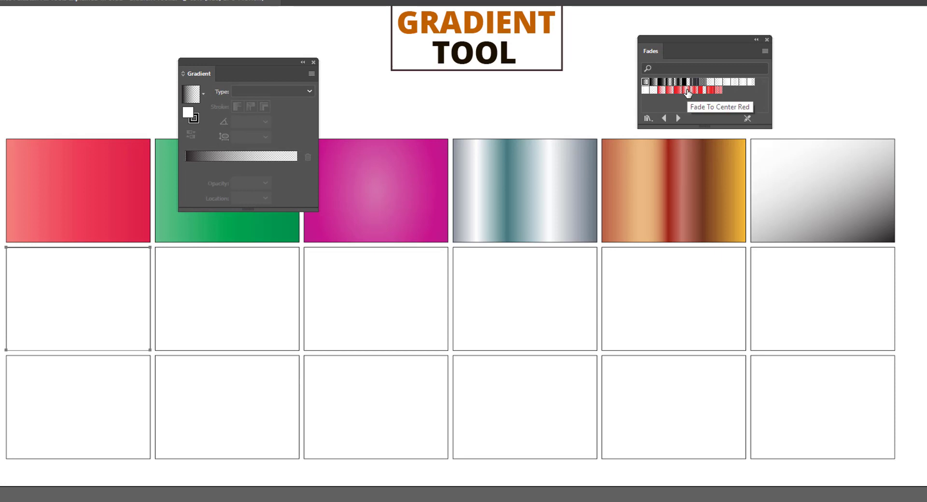
left_click(688, 93)
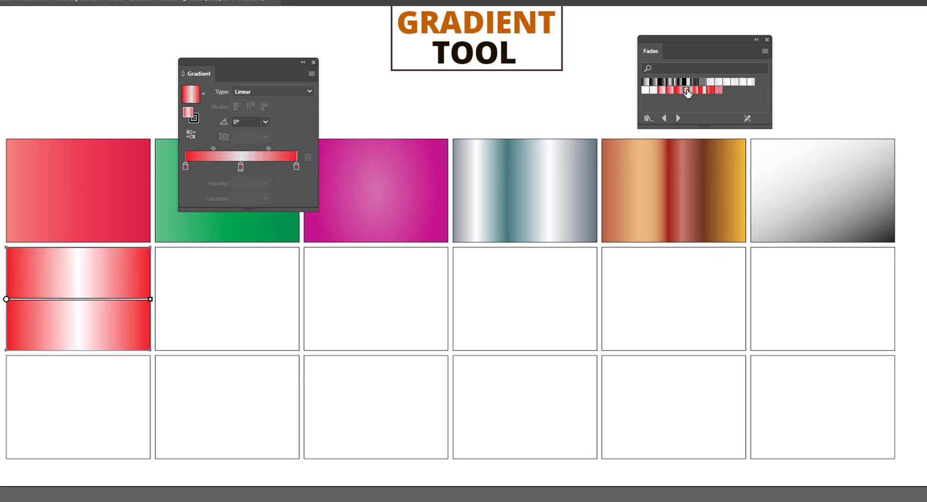
left_click(240, 167)
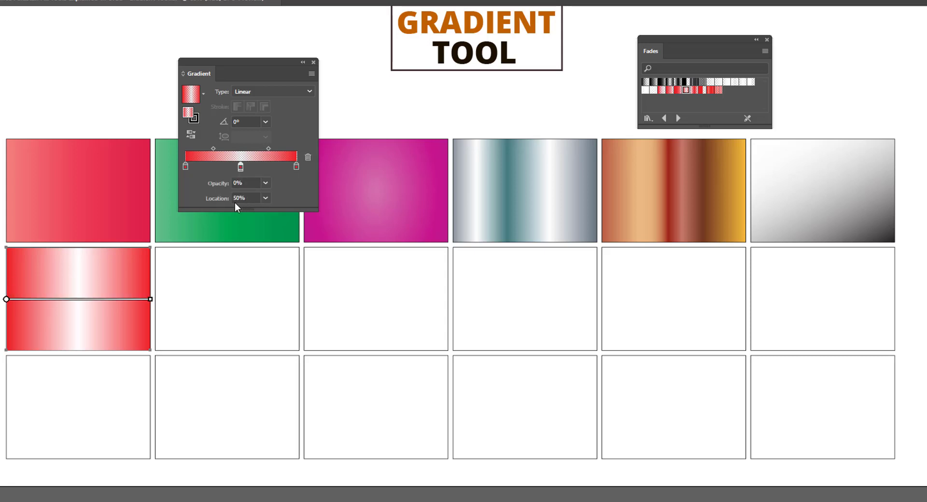